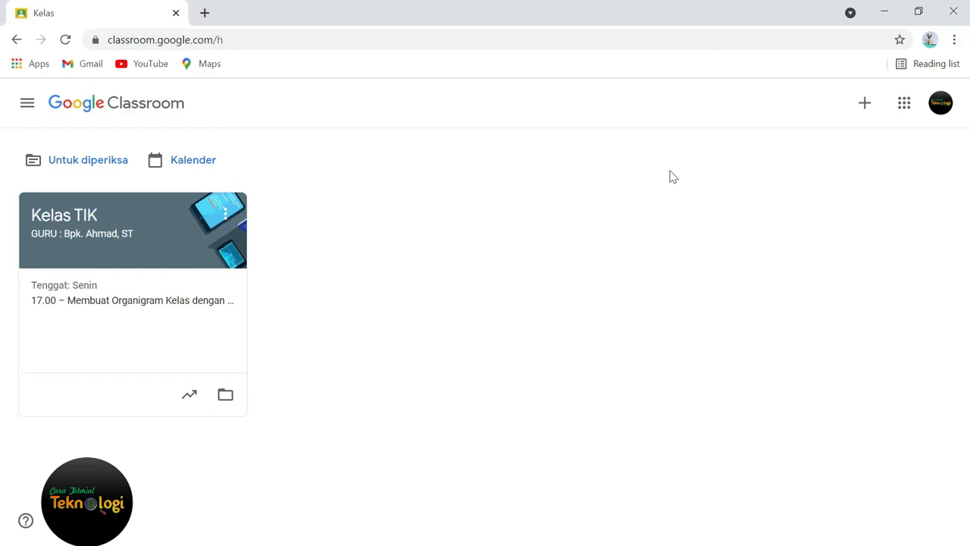
# Step: Start a new assignment (Tugas) in the classwork of the Kelas TIK class
pyautogui.click(77, 223)
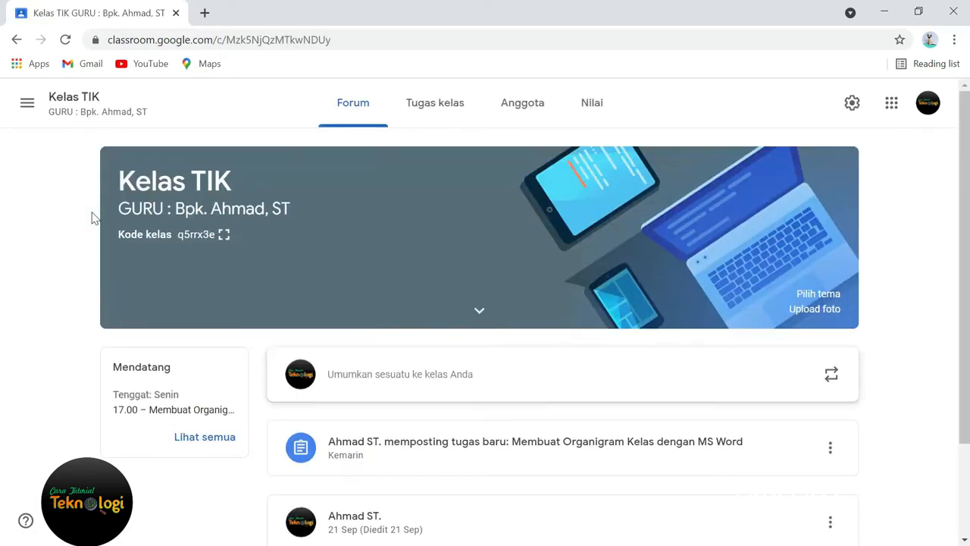
pyautogui.click(440, 113)
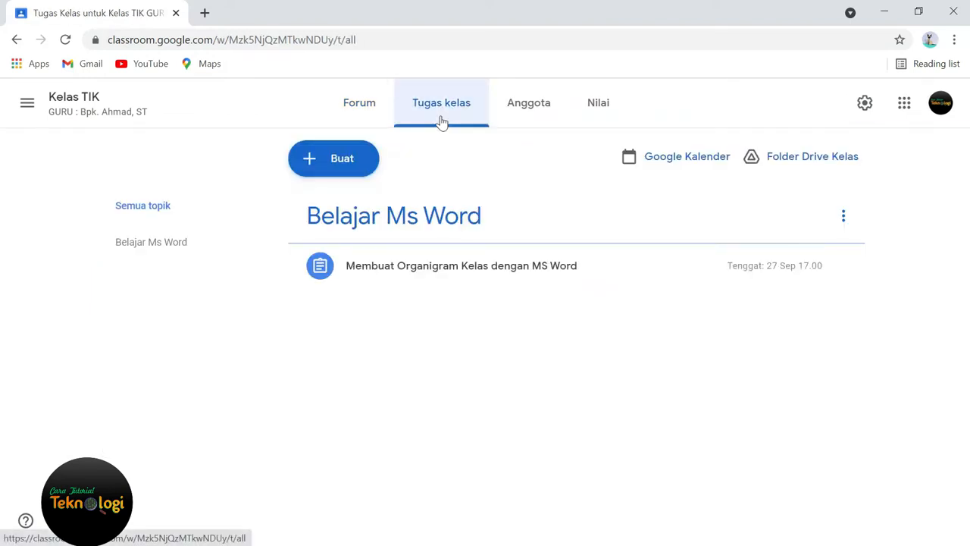
pyautogui.click(353, 164)
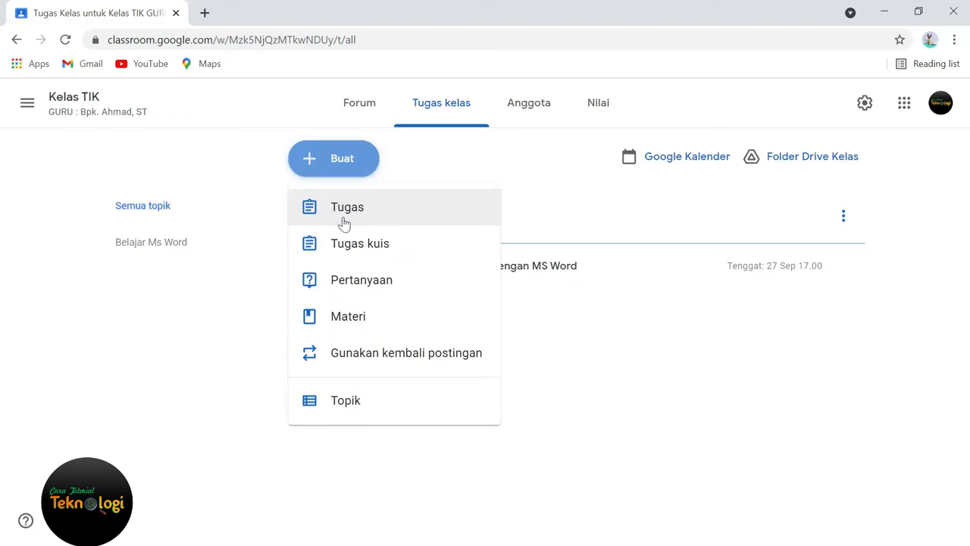
pyautogui.click(344, 220)
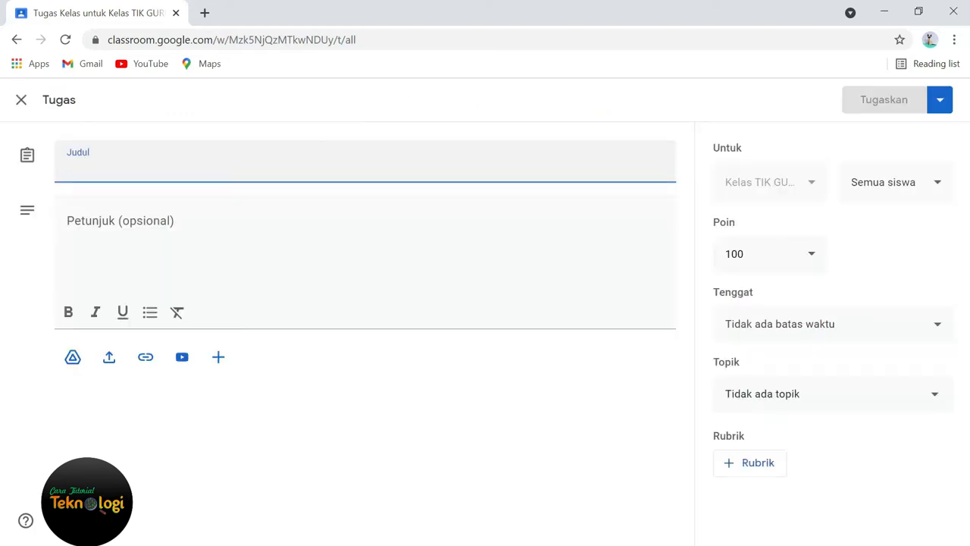
# Step: Title the assignment "Menghitung Standar Deviasi di Excel" and copy the same text into its instructions
pyautogui.write('Mengh')
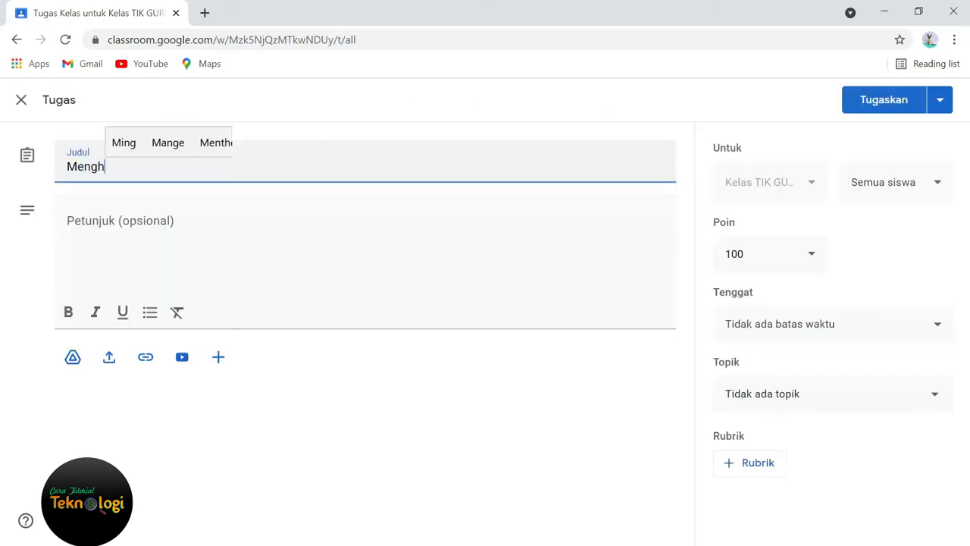
pyautogui.write('itung Stand')
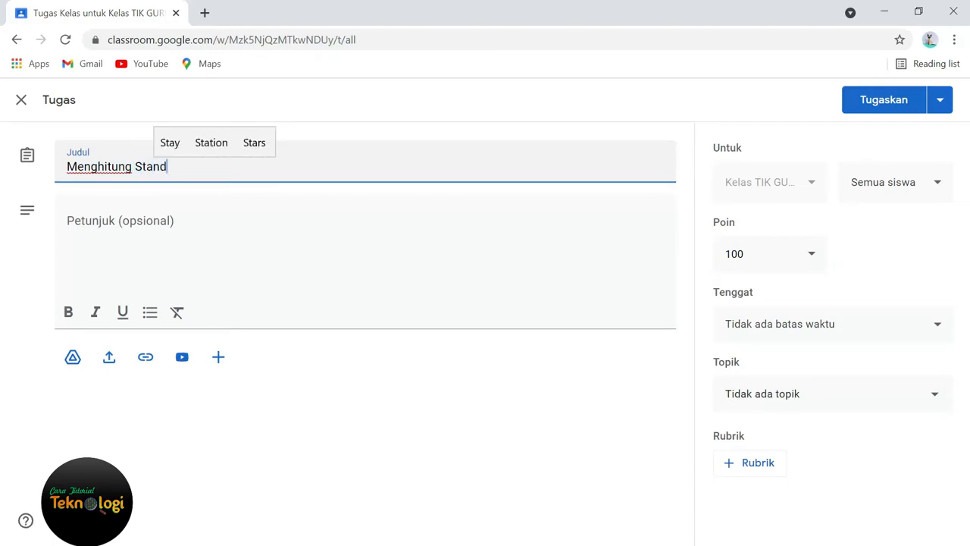
pyautogui.write('ar Devia')
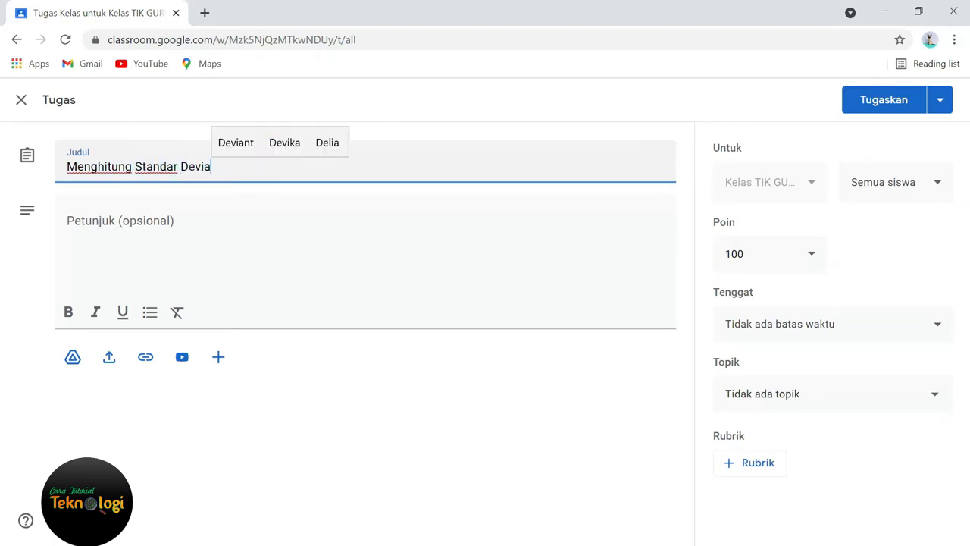
pyautogui.write('si di Excel')
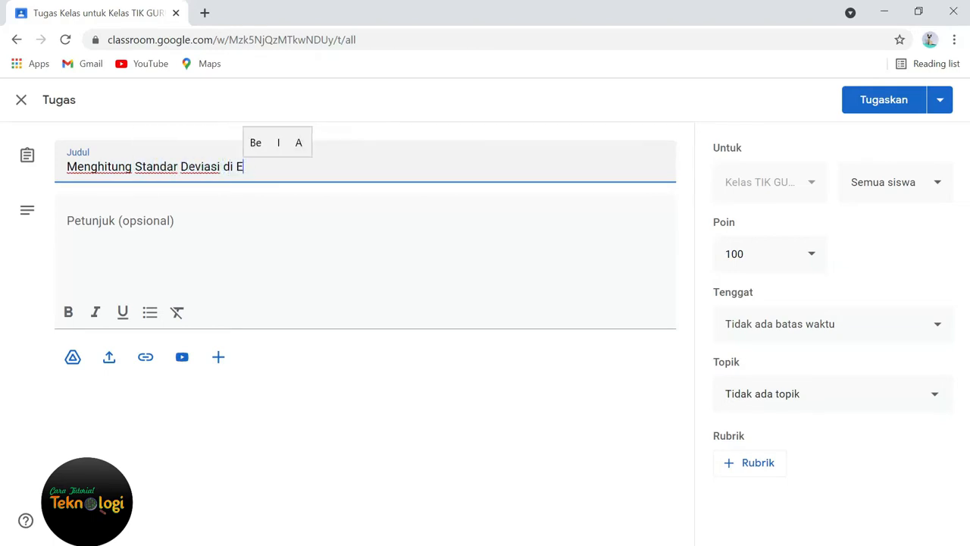
pyautogui.tripleClick(302, 169)
pyautogui.hotkey('ctrl', 'c')
pyautogui.click(136, 219)
pyautogui.hotkey('ctrl', 'v')
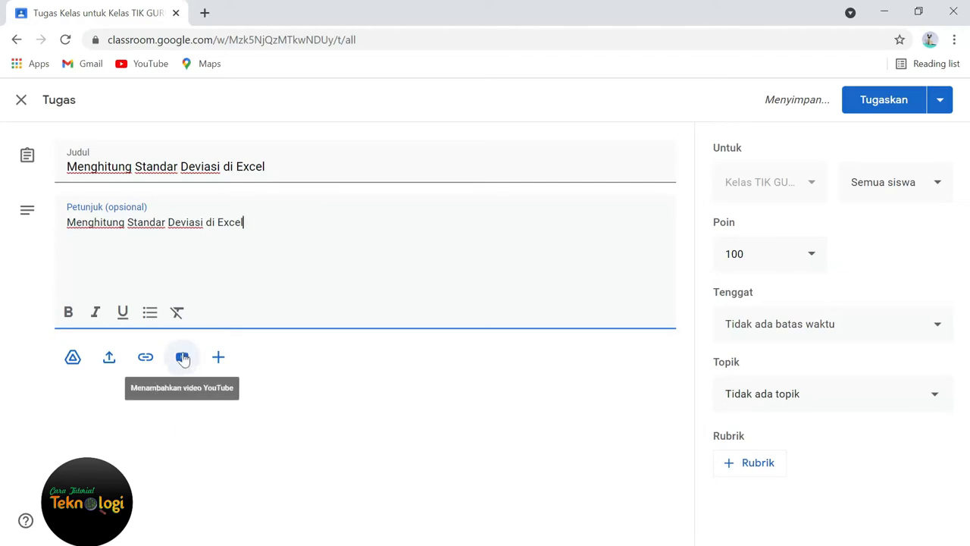
# Step: Attach the YouTube video "CARA MENGHITUNG RUMUS STANDAR DEVIASI MENGGUNAKAN EXCEL" from its copied URL and dismiss the satisfaction survey
pyautogui.click(182, 359)
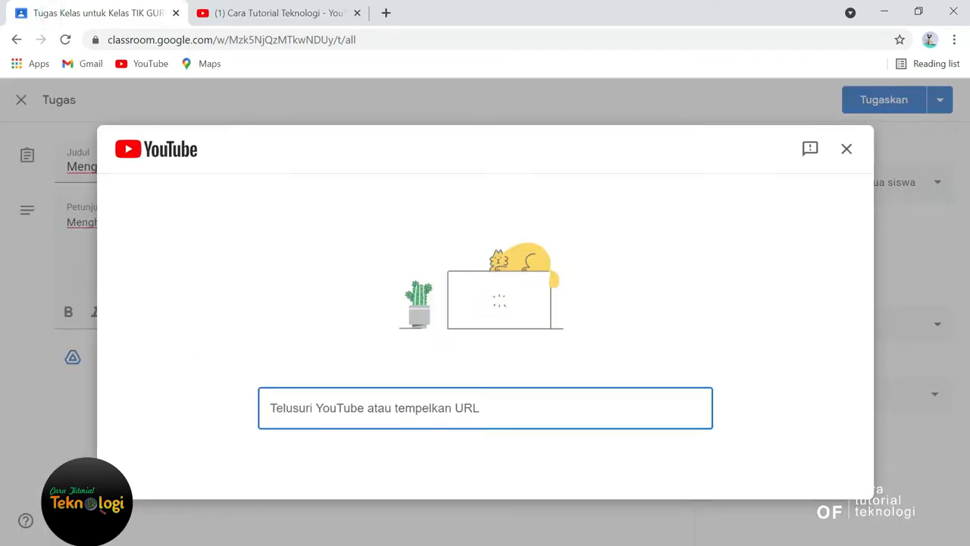
pyautogui.rightClick(353, 408)
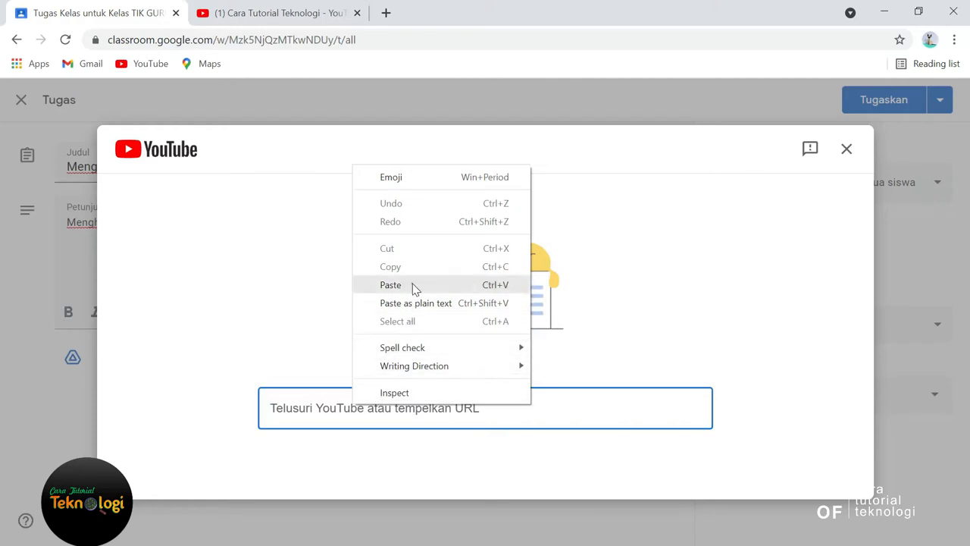
pyautogui.click(391, 285)
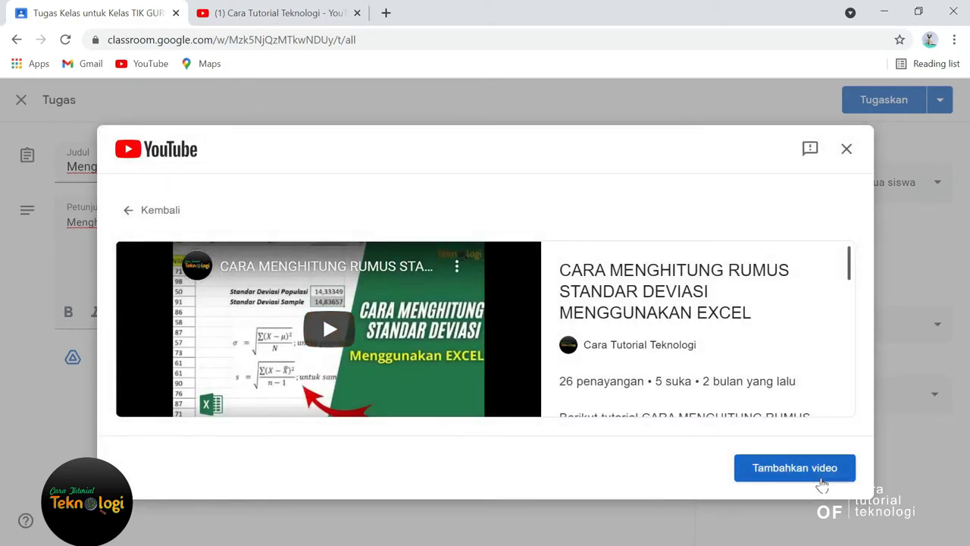
pyautogui.click(822, 483)
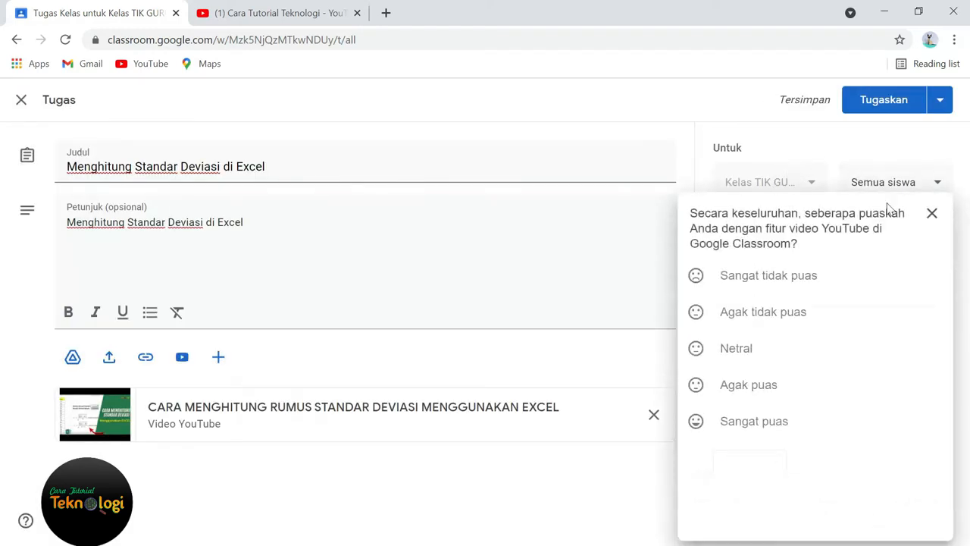
pyautogui.click(931, 212)
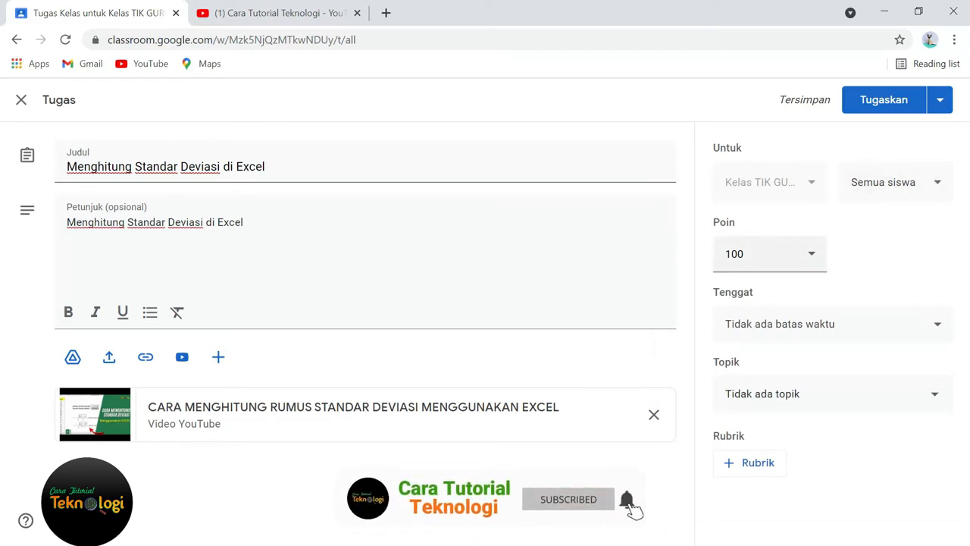
# Step: Set the assignment's due date to 27 Sep 2021 at 17.00
pyautogui.click(937, 325)
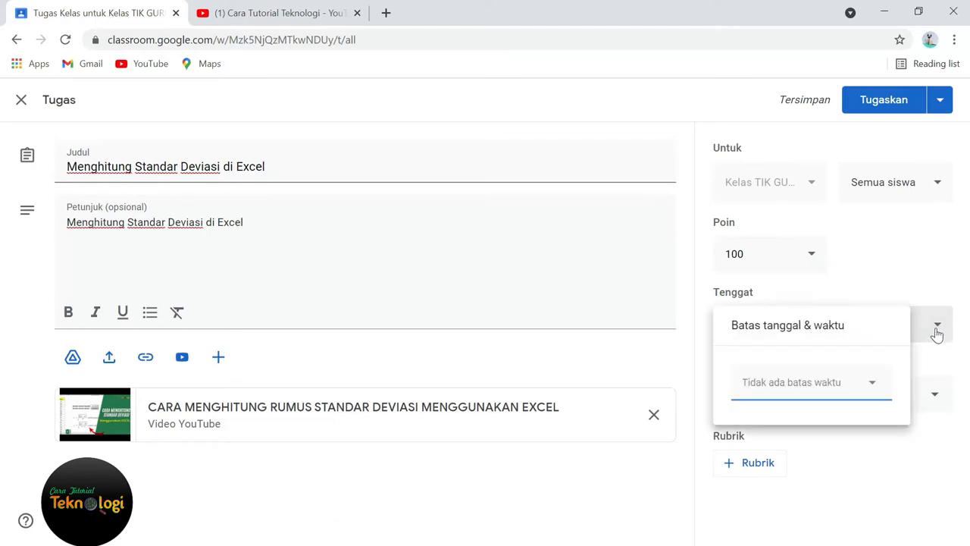
pyautogui.click(872, 383)
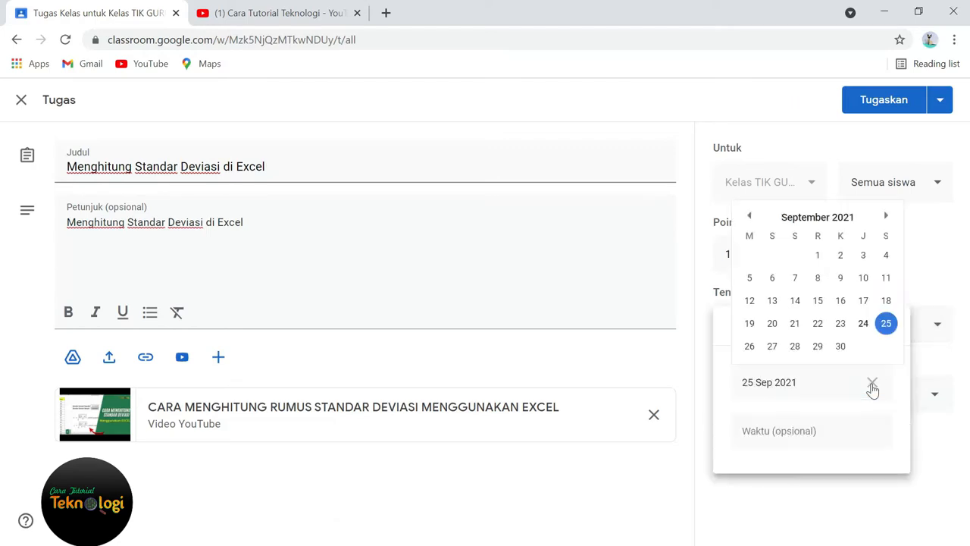
pyautogui.click(774, 350)
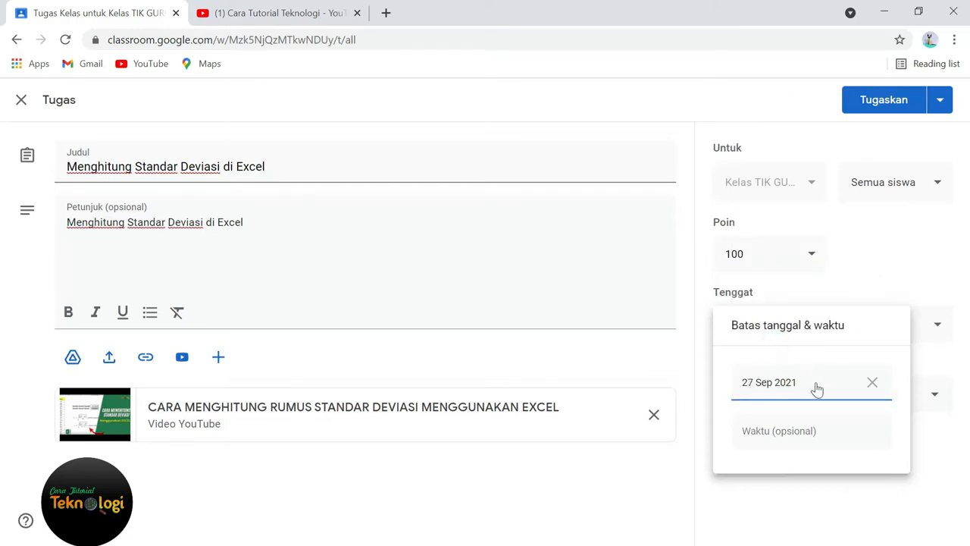
pyautogui.click(806, 433)
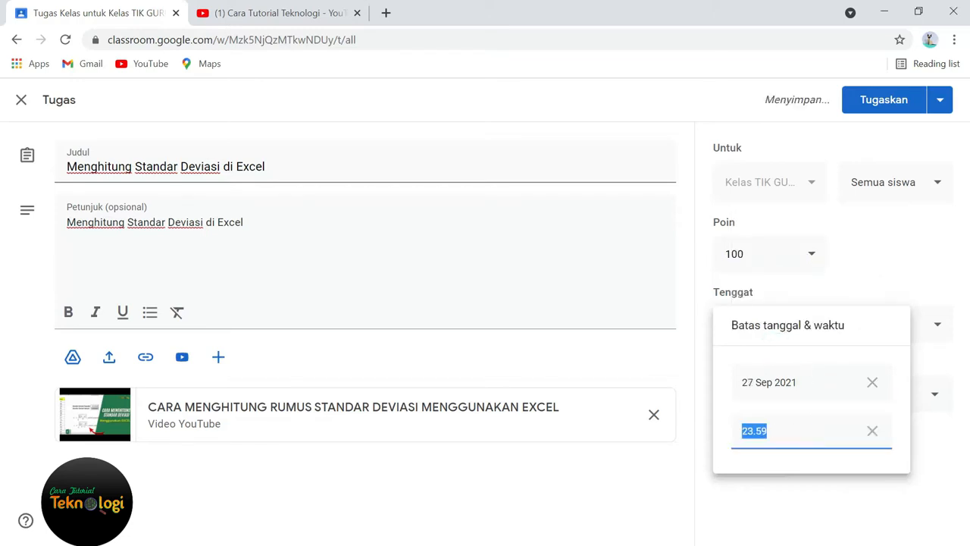
pyautogui.write('17.00')
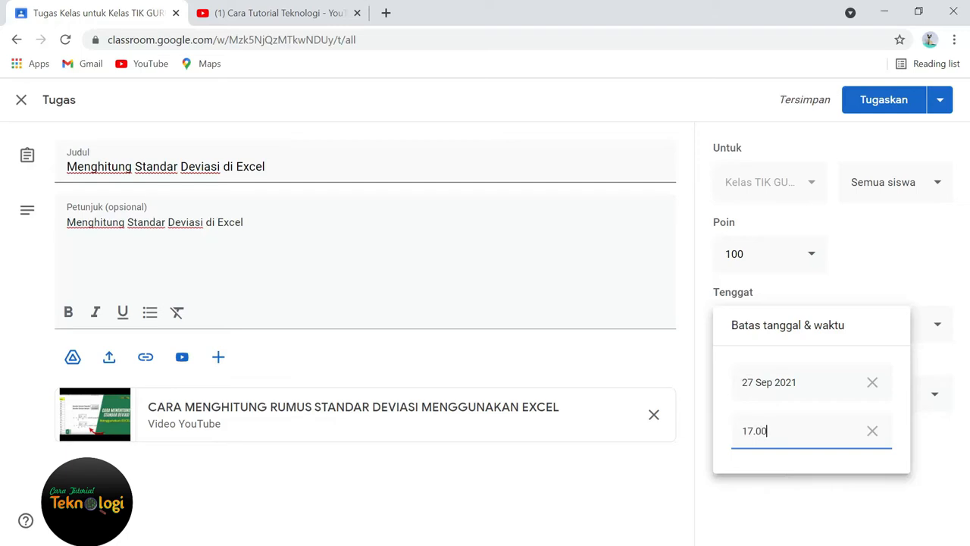
pyautogui.click(933, 480)
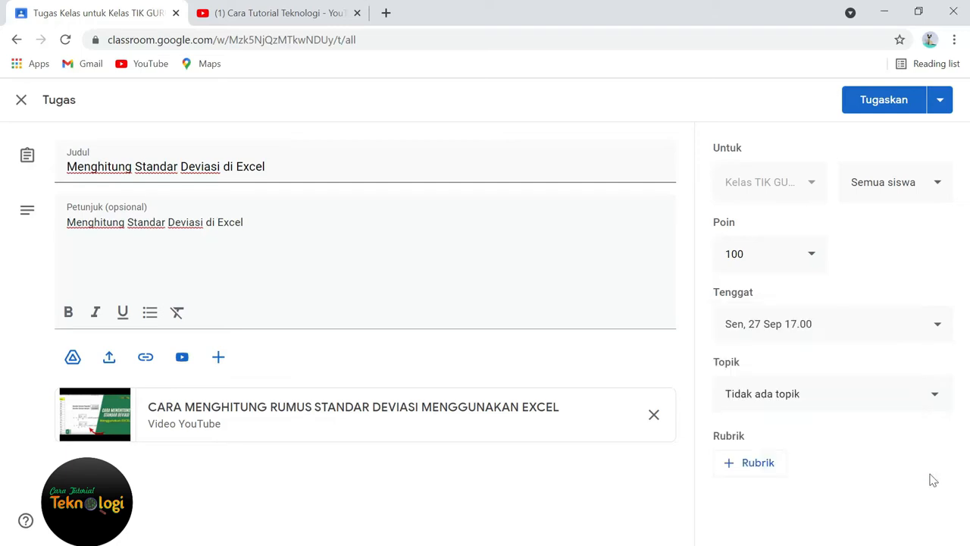
# Step: Create a new topic named "Belajar ms Excel" for the assignment
pyautogui.click(935, 402)
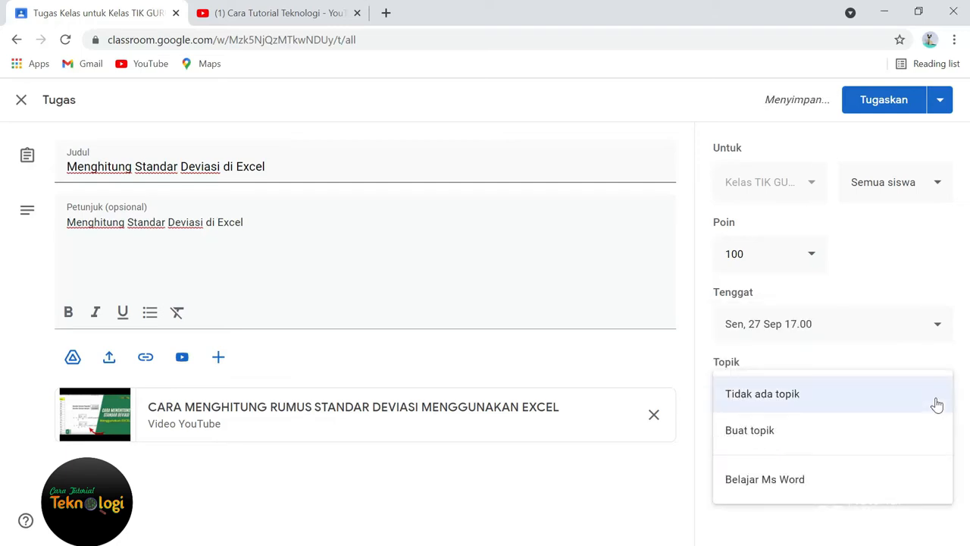
pyautogui.click(739, 429)
pyautogui.write('Bel')
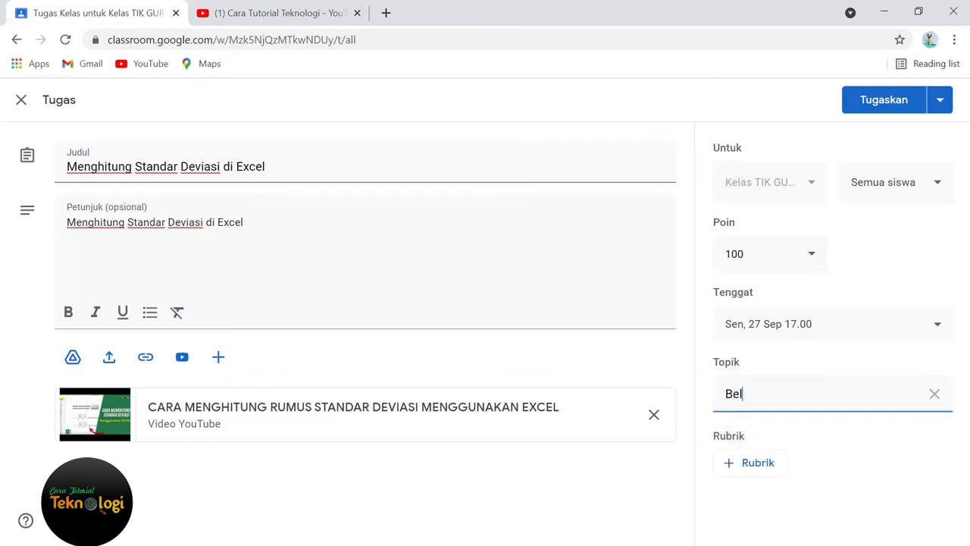
pyautogui.write('ajar ms Excel')
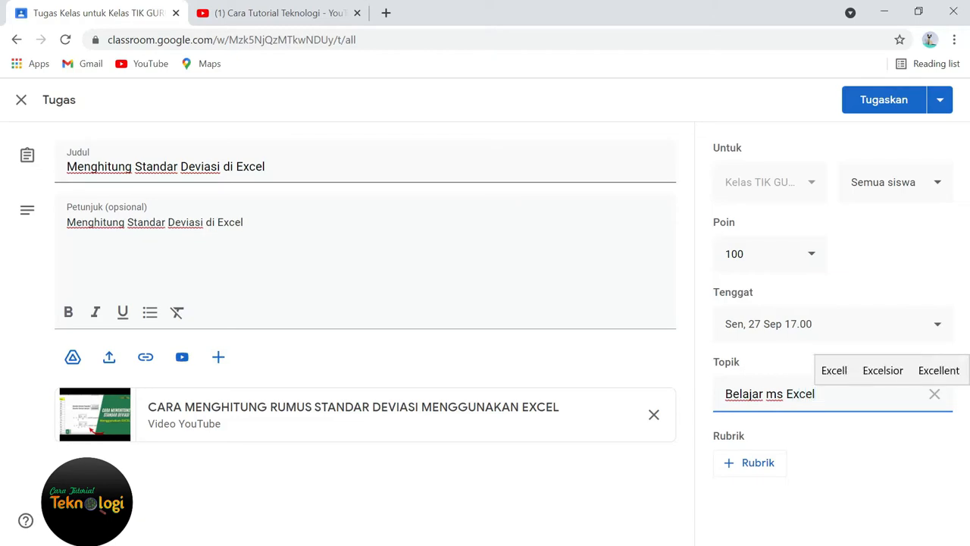
pyautogui.click(893, 463)
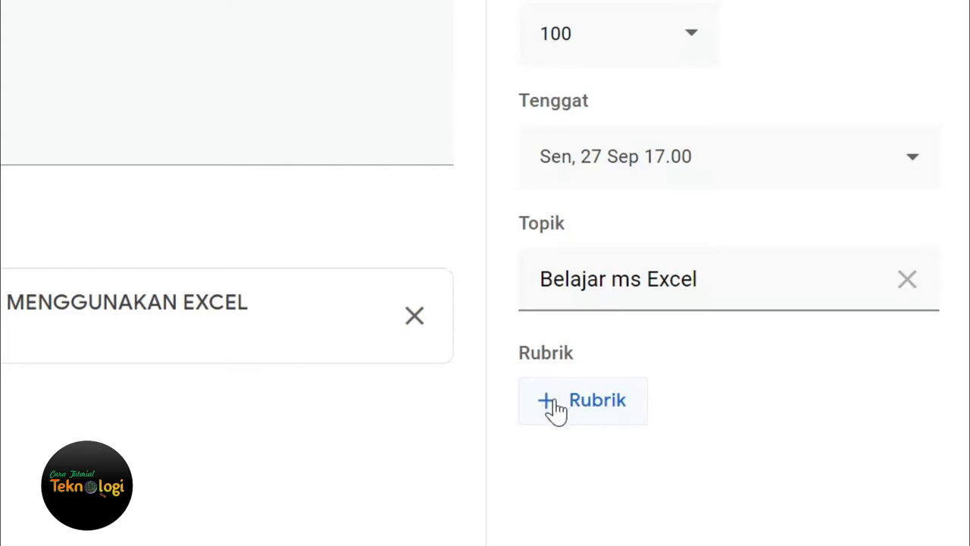
# Step: Create a new rubric for the assignment
pyautogui.click(604, 414)
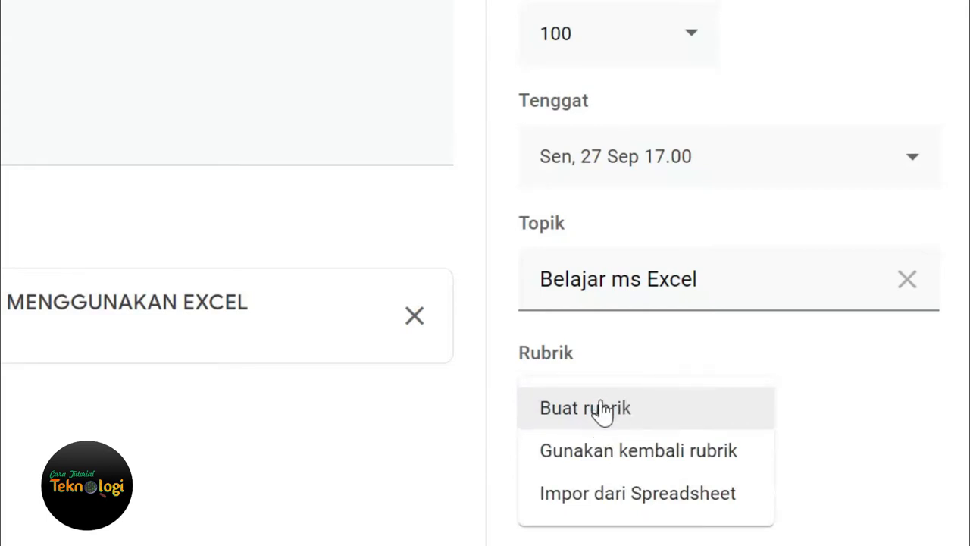
pyautogui.click(604, 410)
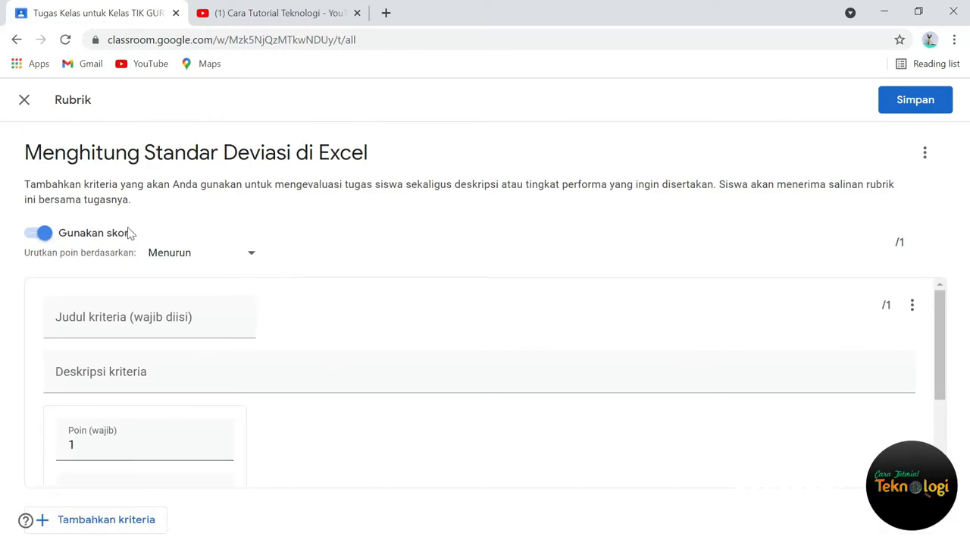
# Step: Turn the rubric's scoring off and back on, keeping the points sorted in descending order (Menurun)
pyautogui.click(39, 233)
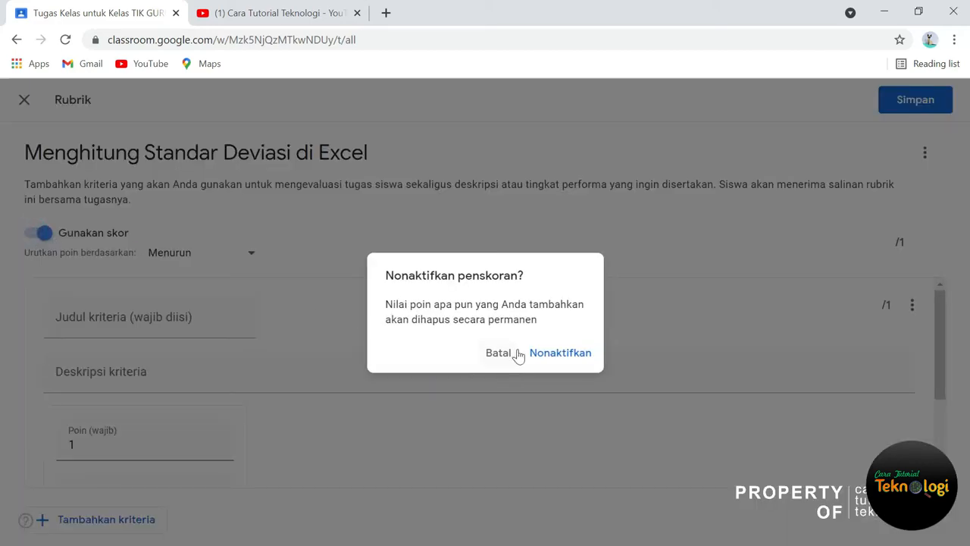
pyautogui.click(559, 353)
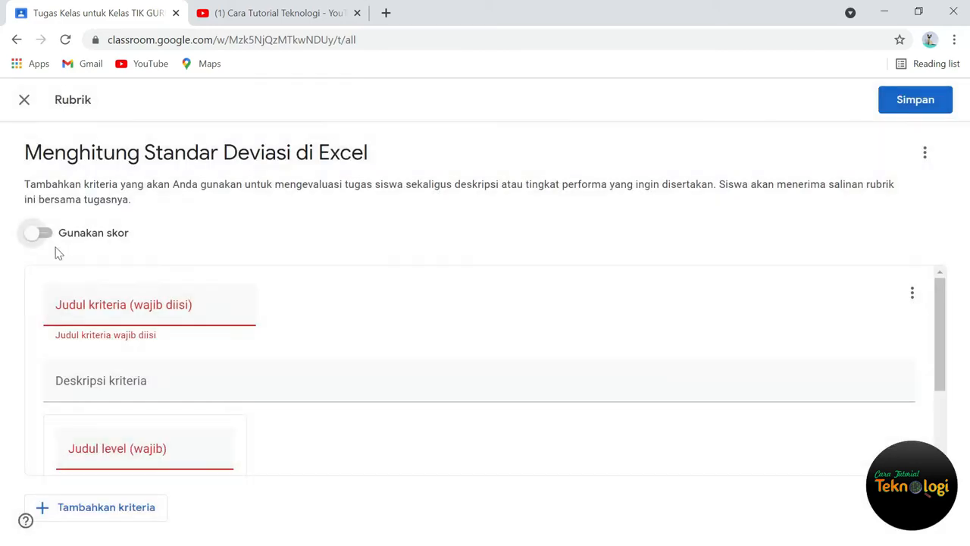
pyautogui.click(44, 234)
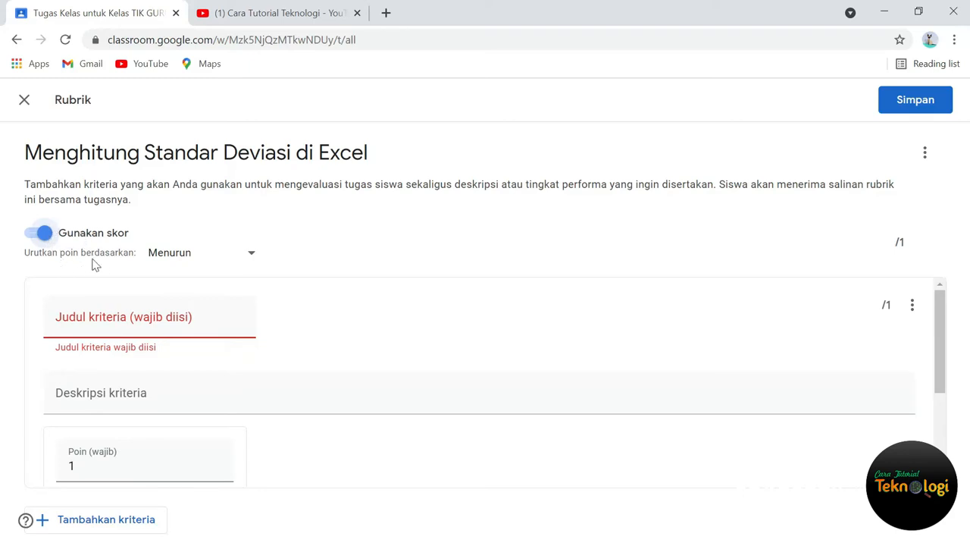
pyautogui.click(256, 258)
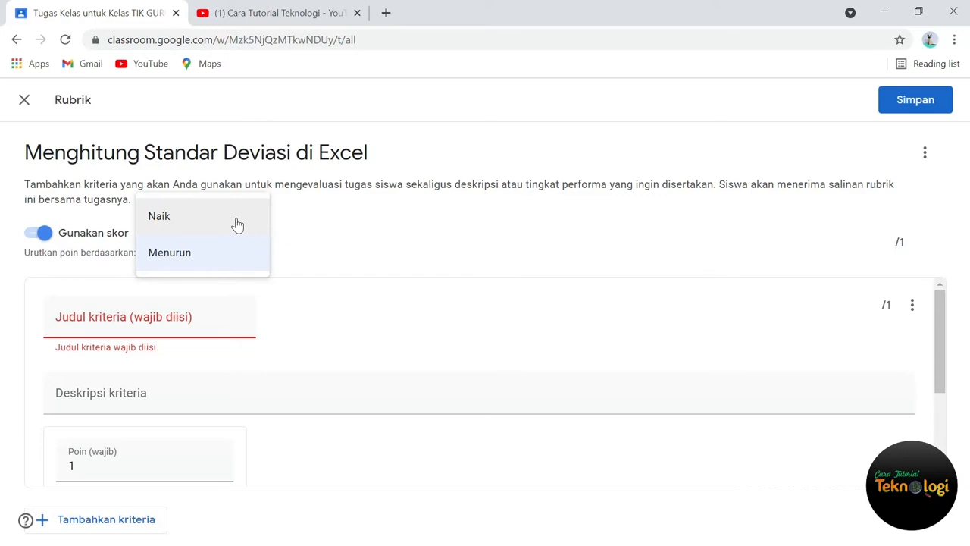
pyautogui.click(208, 266)
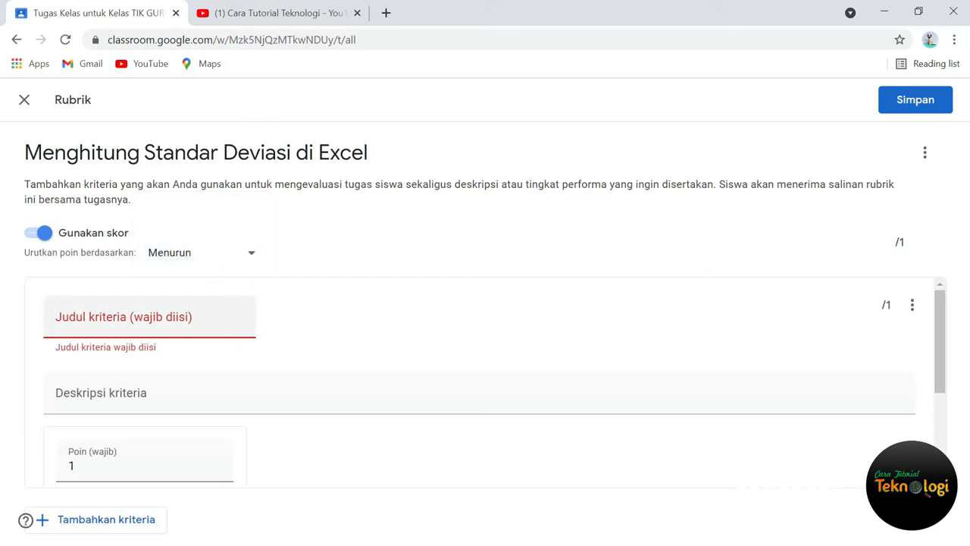
# Step: Title the rubric criterion "Aspek Pengetahuan" and describe it as "Aspek pengetahuan siswa terhadap materi"
pyautogui.click(202, 317)
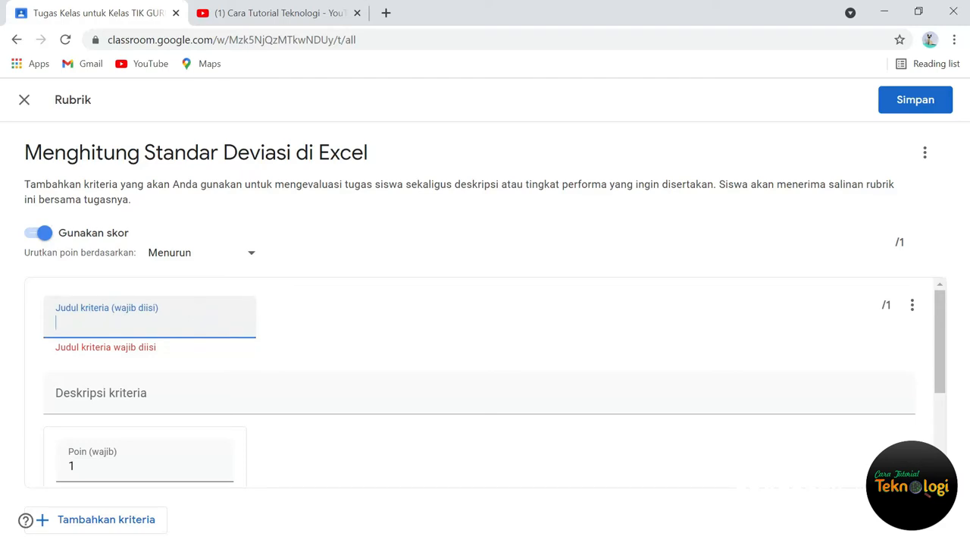
pyautogui.write('Aspek Pengetahuan')
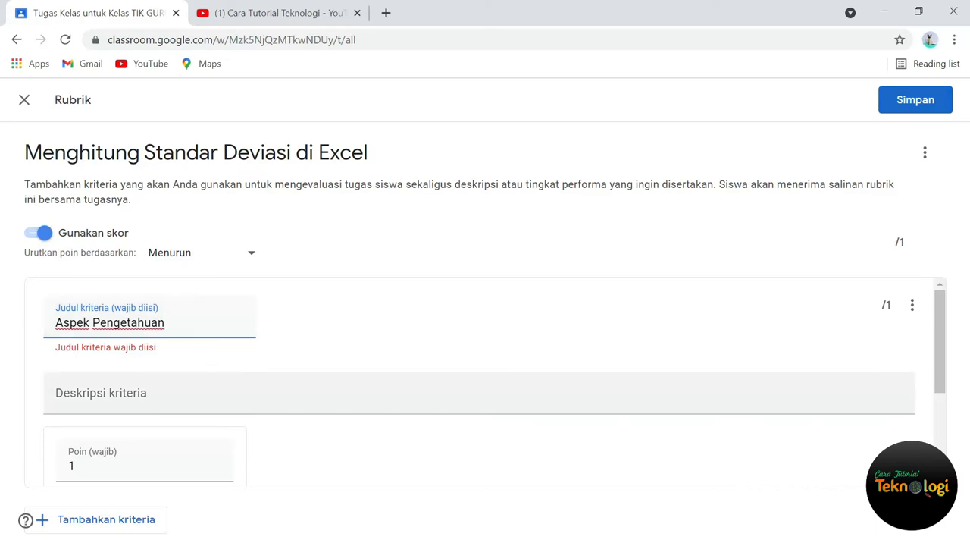
pyautogui.click(182, 392)
pyautogui.write('As')
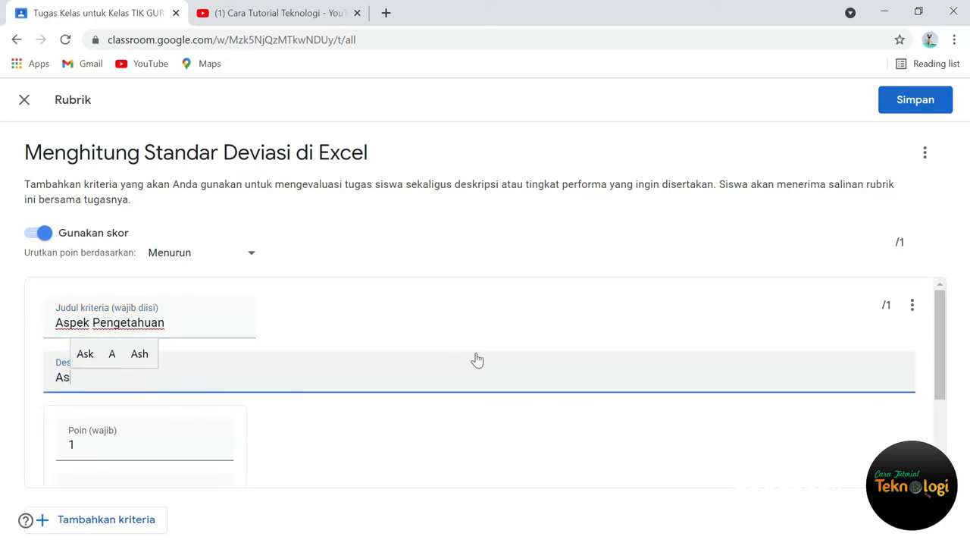
pyautogui.write('pek penge')
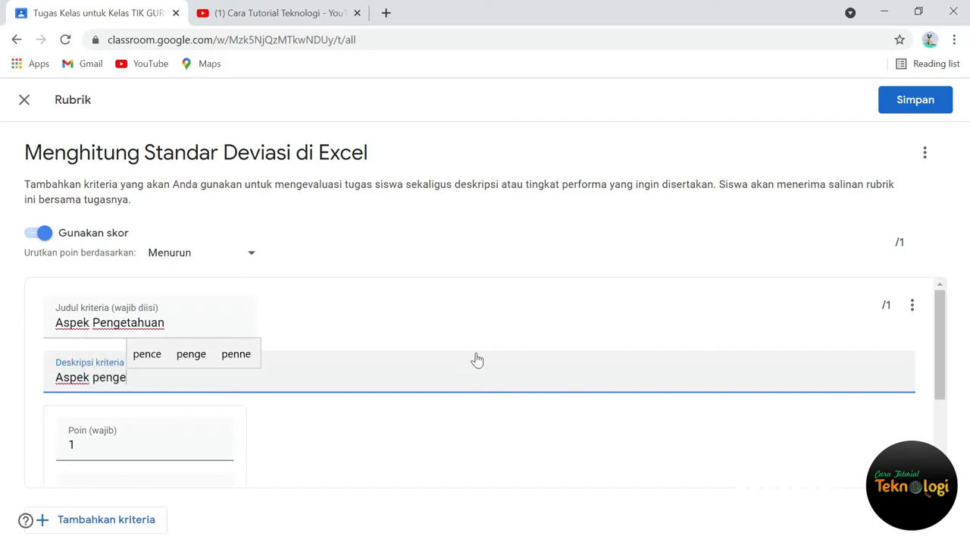
pyautogui.write('tahuan siswa ')
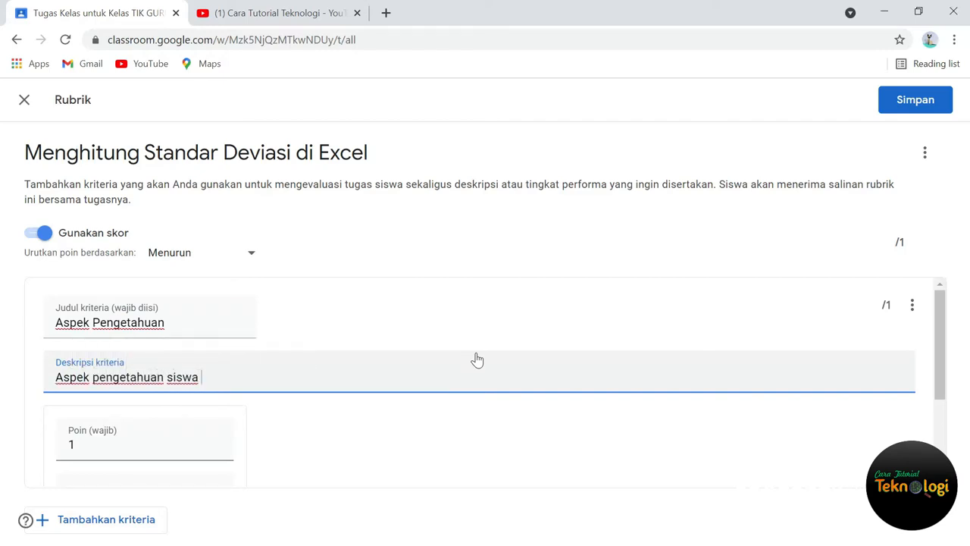
pyautogui.write('terhadap ma')
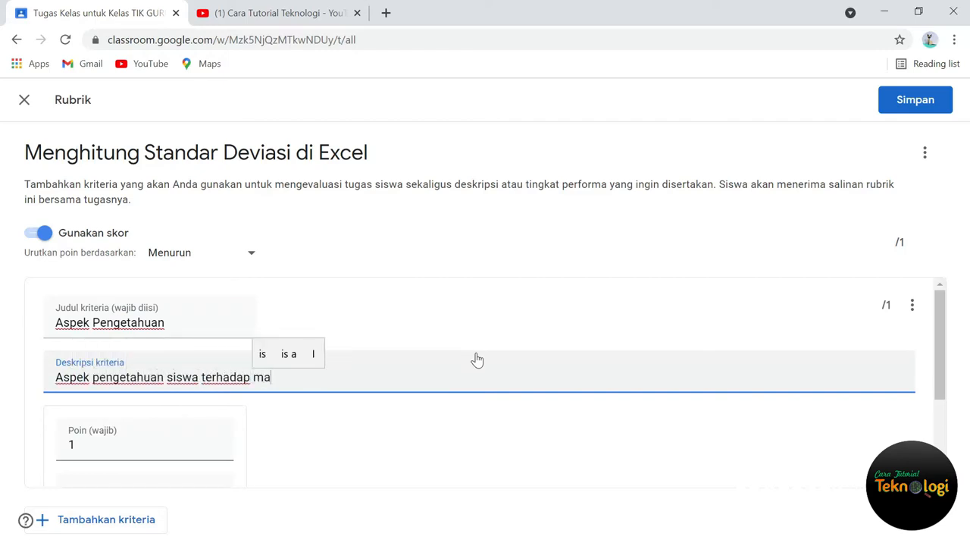
pyautogui.write('teri')
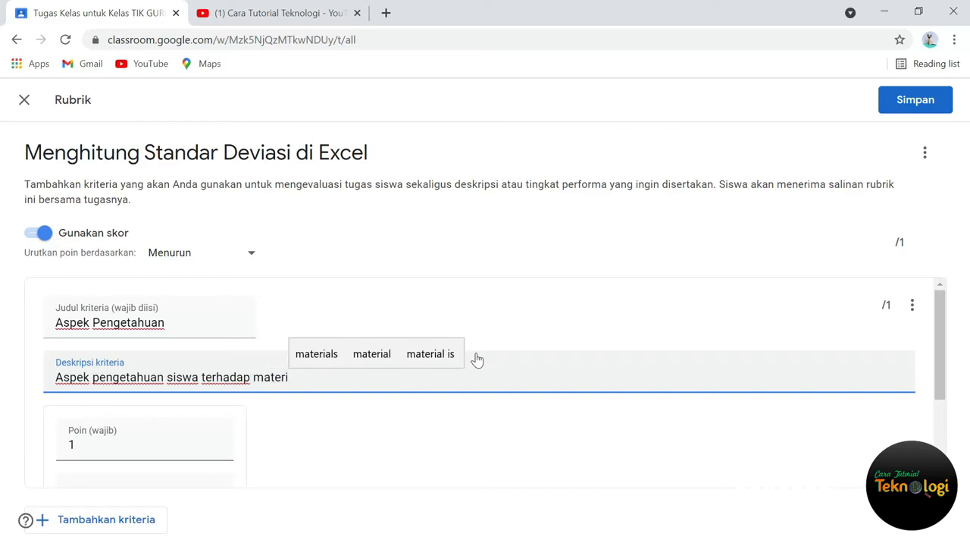
# Step: Set the criterion's first level to 4 points and title it "Sangat Baik"
pyautogui.scroll(-1, 477, 359)
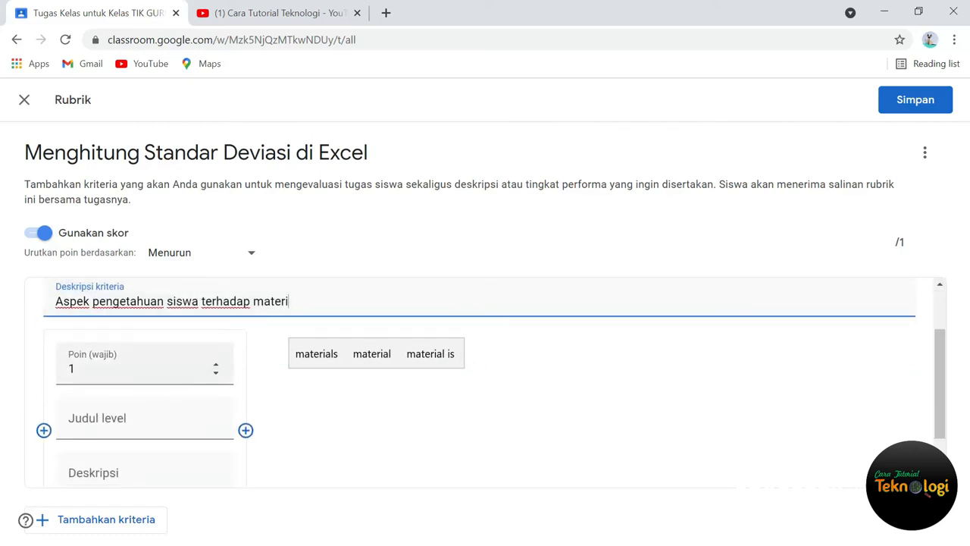
pyautogui.click(122, 369)
pyautogui.scroll(-1, 122, 369)
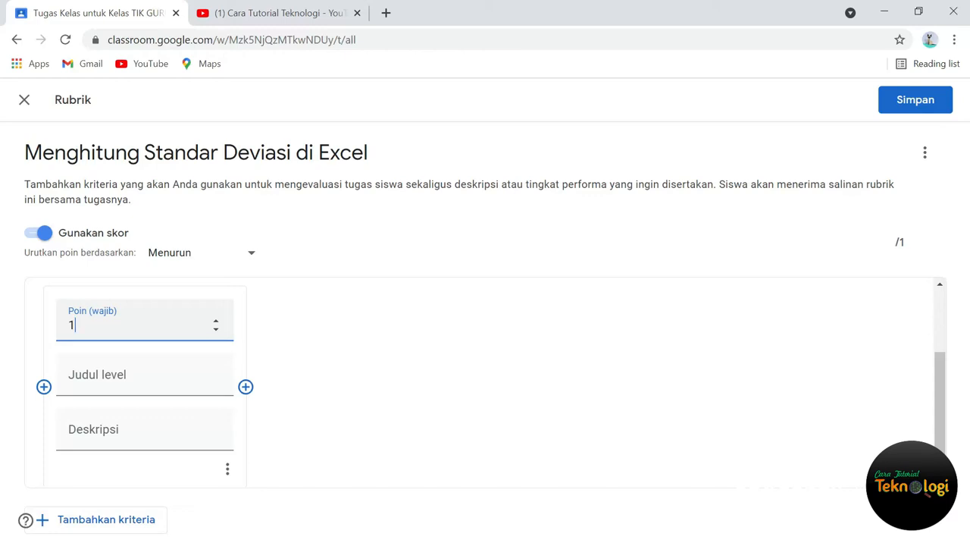
pyautogui.doubleClick(95, 321)
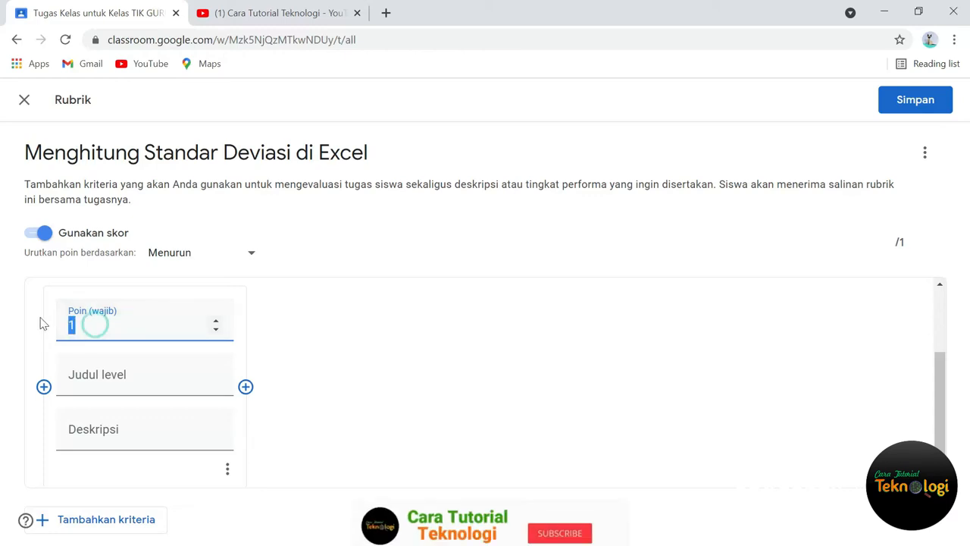
pyautogui.write('4')
pyautogui.click(139, 379)
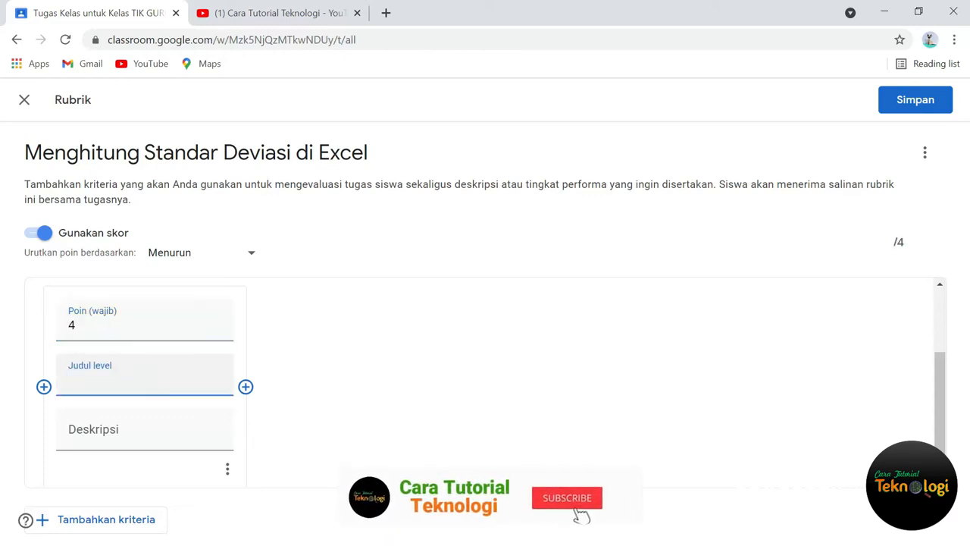
pyautogui.write('Sangat')
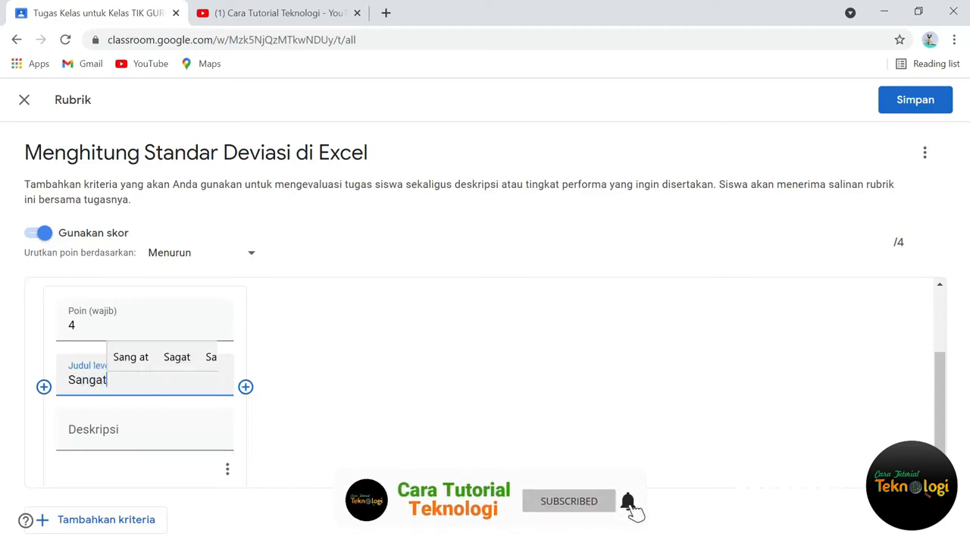
pyautogui.write(' Baik')
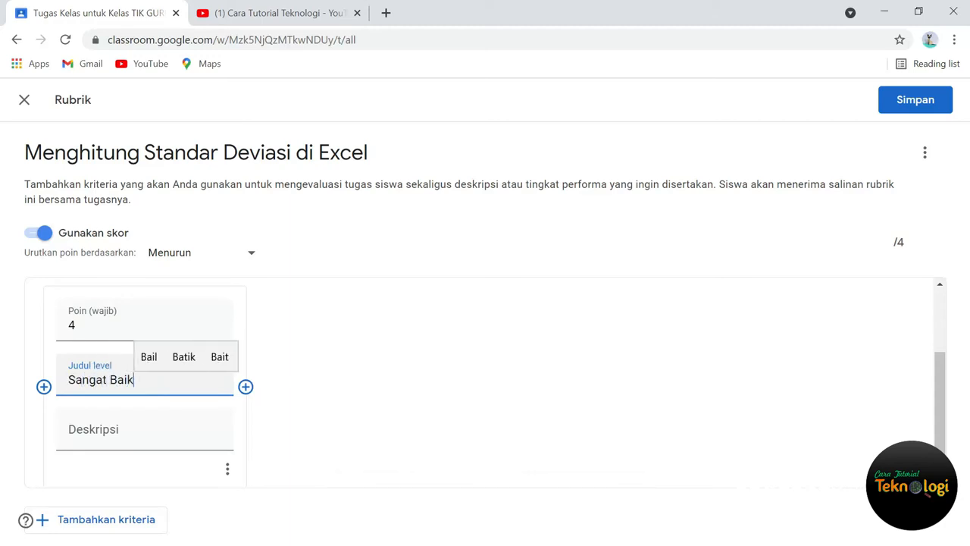
# Step: Describe the "Sangat Baik" level as "Siswa menjawab benar semua soal"
pyautogui.press('Tab')
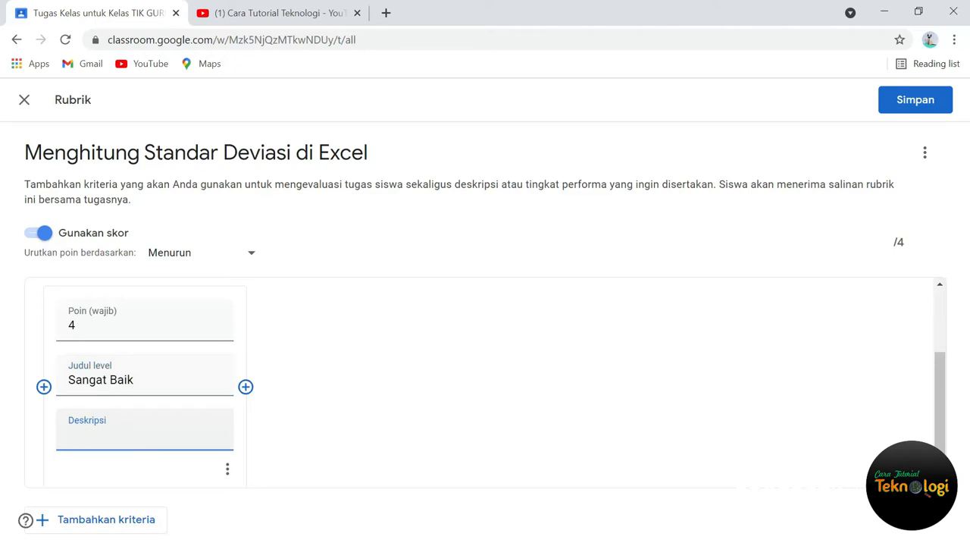
pyautogui.write('Siswa menjaw')
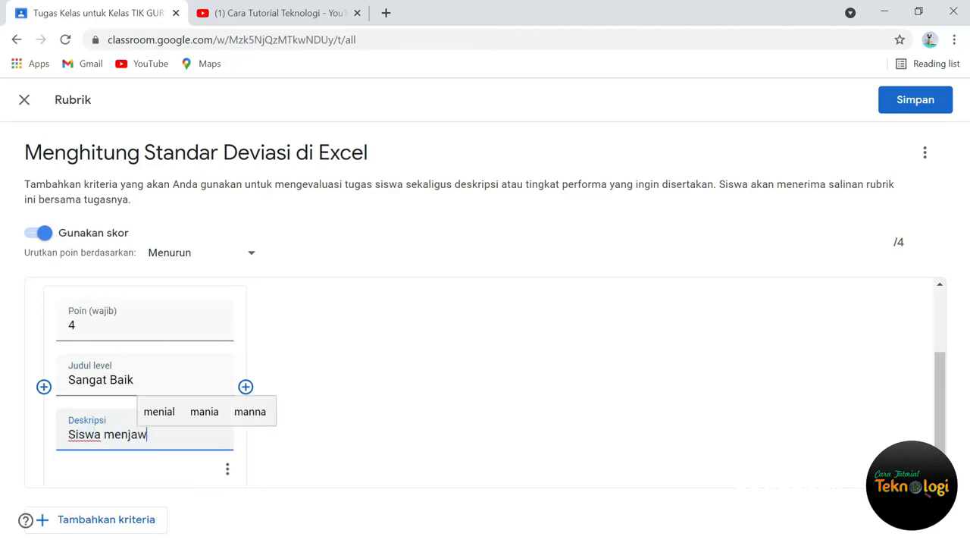
pyautogui.write('ab b')
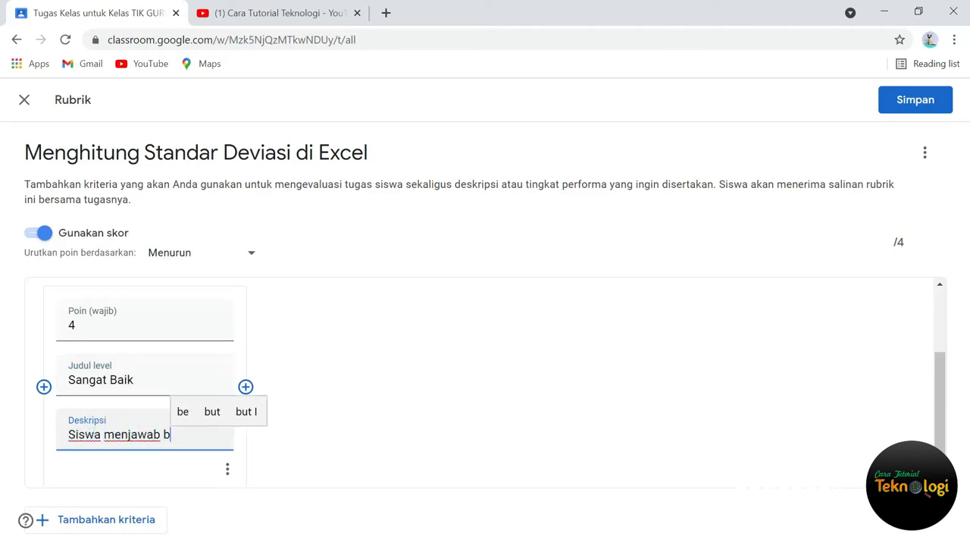
pyautogui.write('enar semua soal')
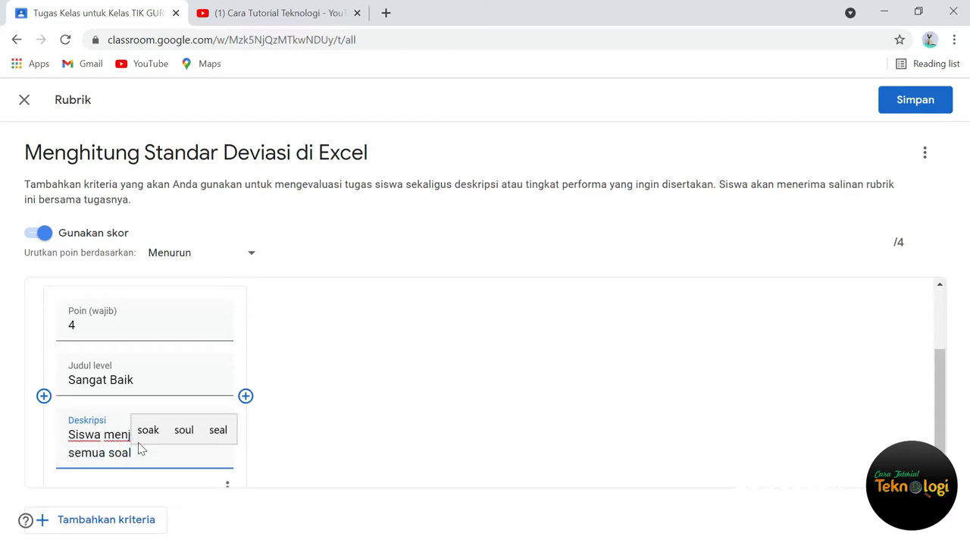
# Step: Add a 3-point level after "Sangat Baik" and title it "Baik"
pyautogui.scroll(1, 314, 425)
pyautogui.scroll(-1, 314, 425)
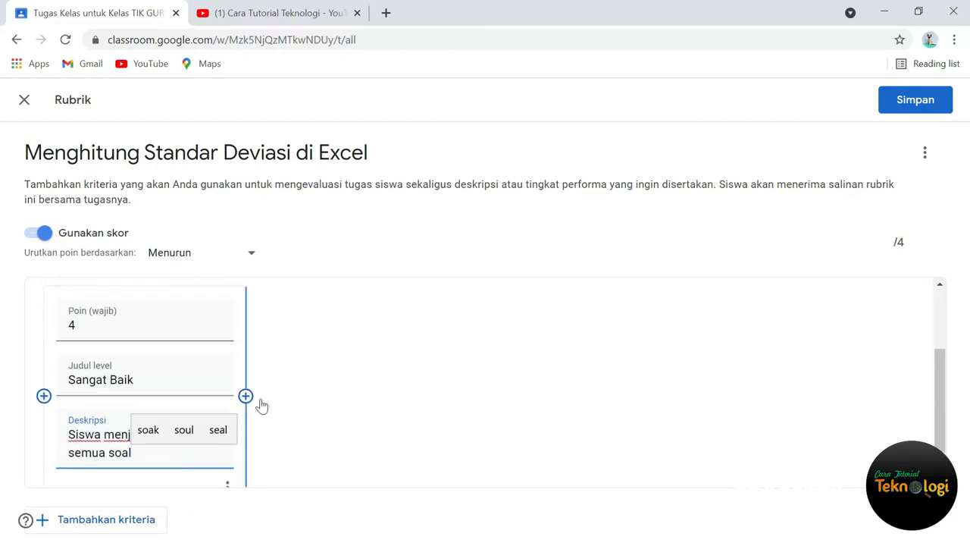
pyautogui.click(245, 395)
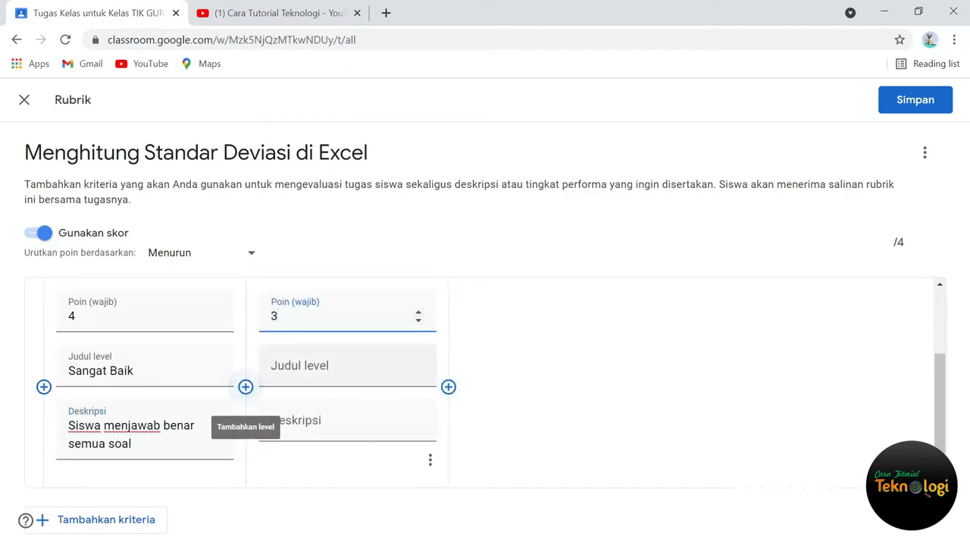
pyautogui.click(348, 366)
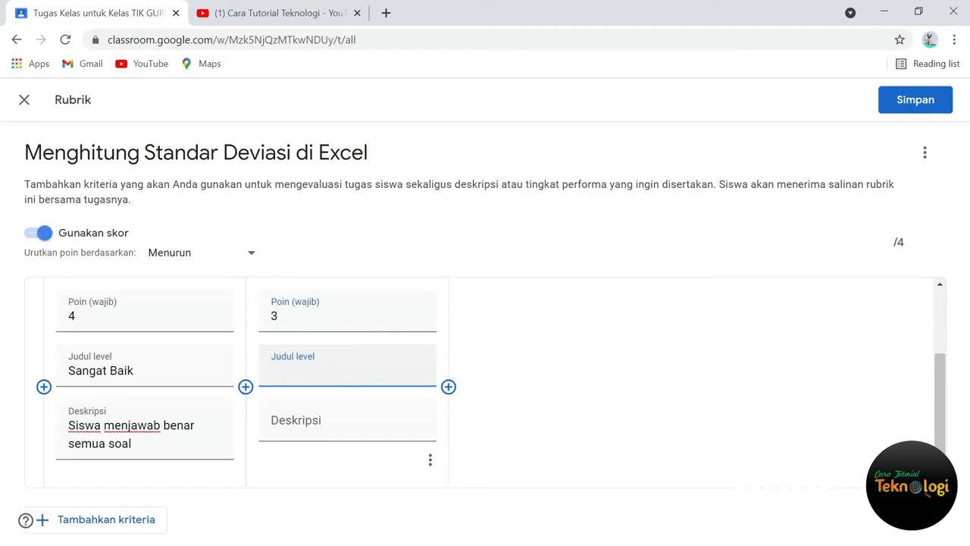
pyautogui.write('Baik')
# Step: Copy the "Sangat Baik" description into the "Baik" level and change it to "Siswa menjawab benar 3 soal"
pyautogui.moveTo(135, 445); pyautogui.dragTo(70, 426)
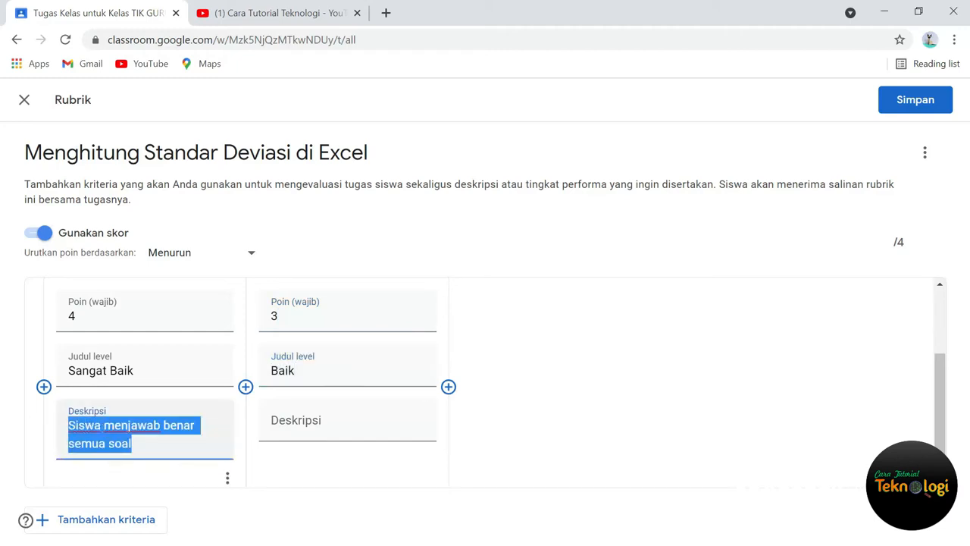
pyautogui.hotkey('ctrl', 'c')
pyautogui.click(341, 428)
pyautogui.hotkey('ctrl', 'v')
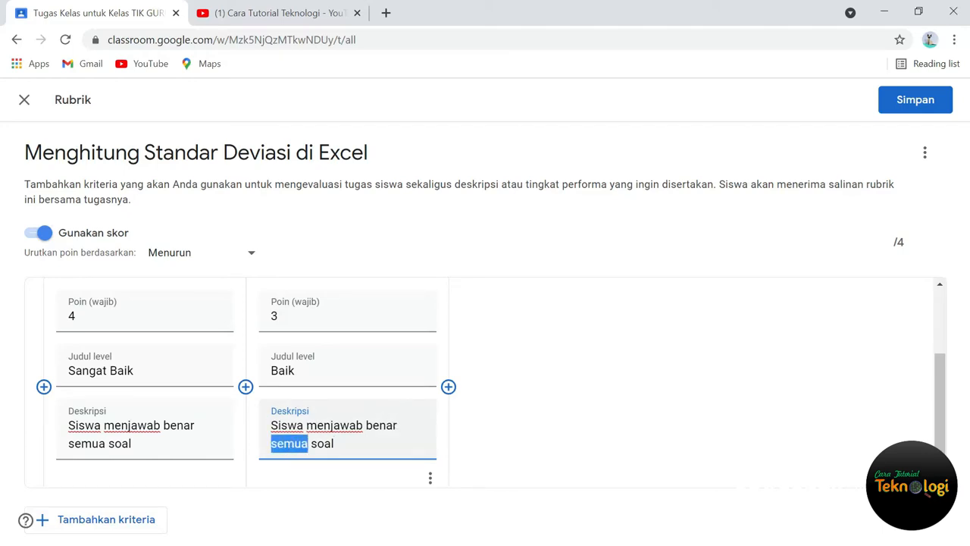
pyautogui.write('3')
# Step: Add a third level worth 2 points and title it "Cukup"
pyautogui.click(448, 386)
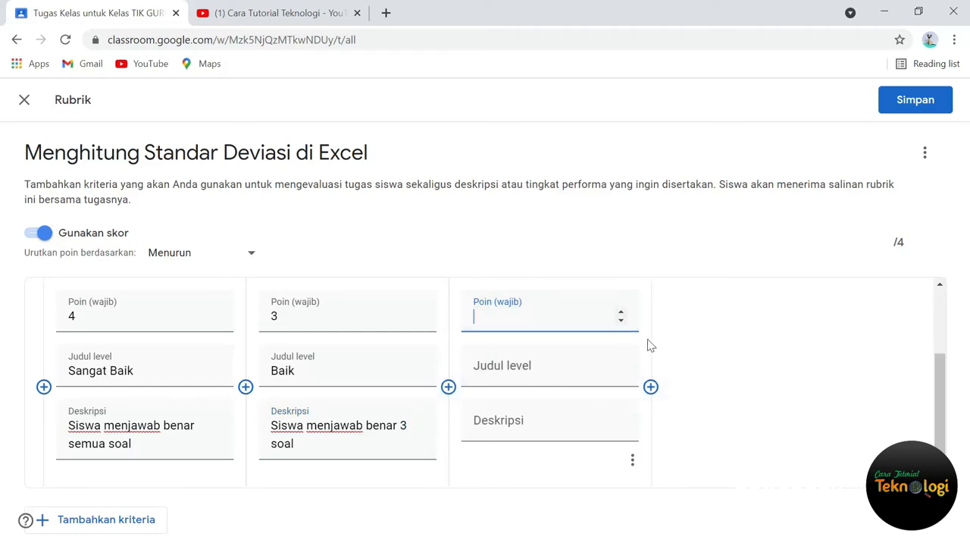
pyautogui.write('2')
pyautogui.click(552, 363)
pyautogui.write('Cu')
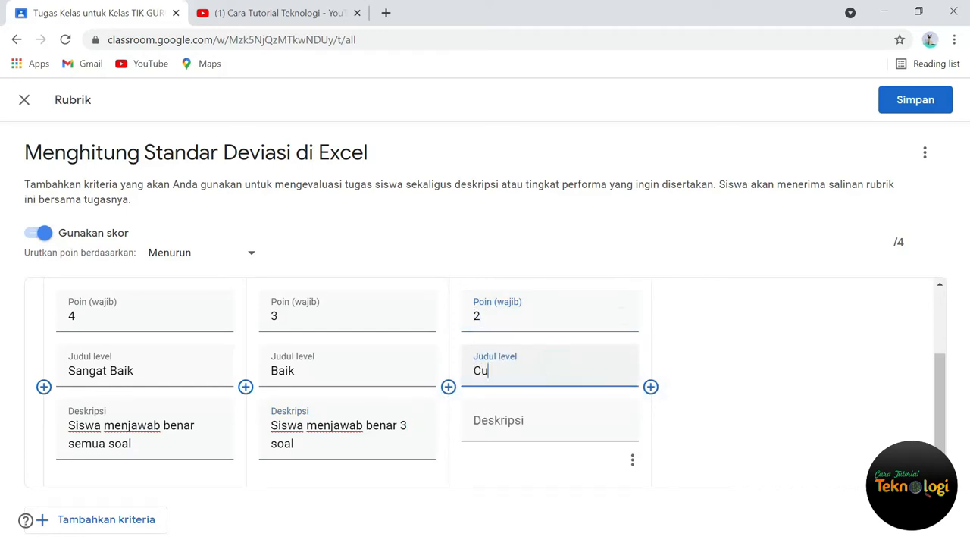
pyautogui.write('kup')
# Step: Paste the copied description into the "Cukup" level and change it to "Siswa menjawab benar 2 soal"
pyautogui.click(532, 423)
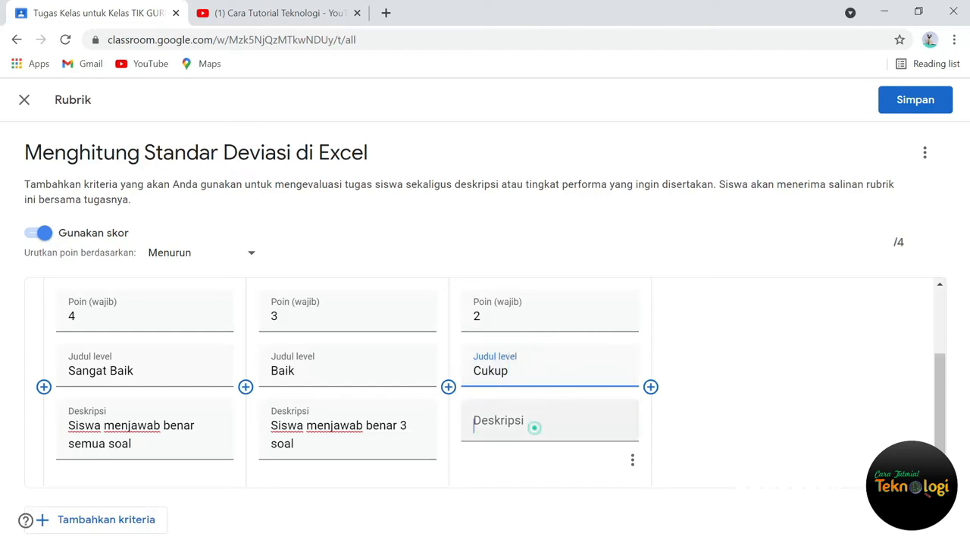
pyautogui.hotkey('ctrl', 'v')
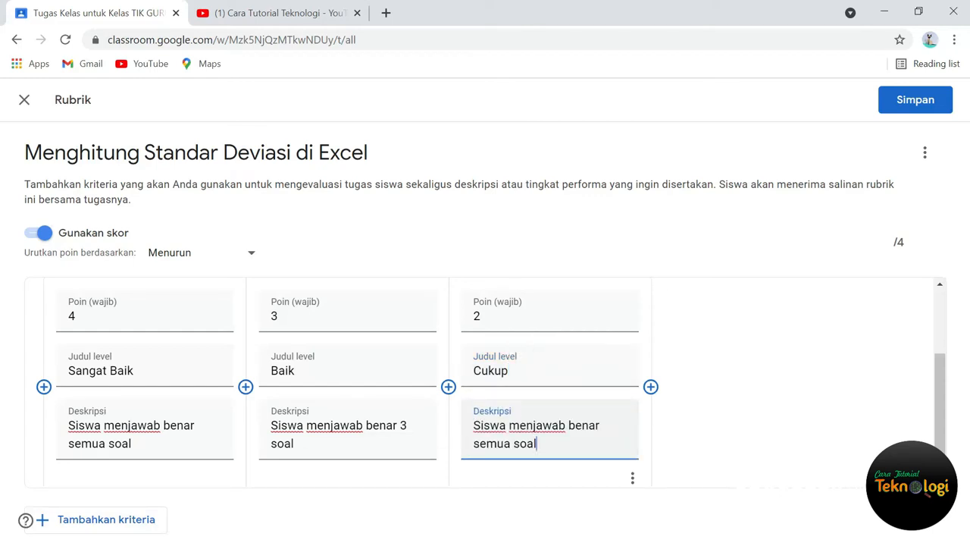
pyautogui.hotkey('shift', 'Left')
pyautogui.hotkey('shift', 'Left')
pyautogui.hotkey('shift', 'Left')
pyautogui.hotkey('shift', 'Left')
pyautogui.hotkey('shift', 'Left')
pyautogui.write('2')
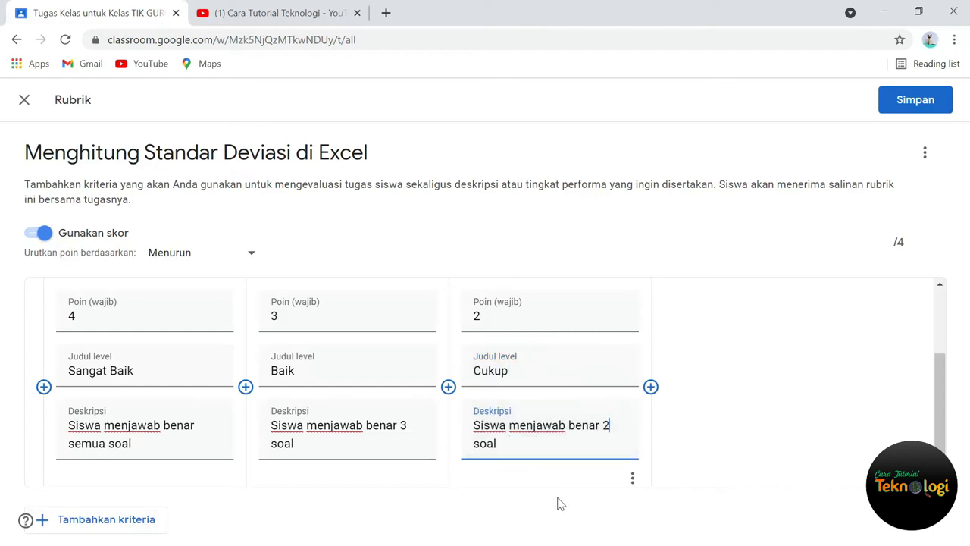
# Step: Add a 1-point level titled "Kurang", reusing the copied description reworded as "Siswa menjawab benar 1 soal"
pyautogui.click(650, 386)
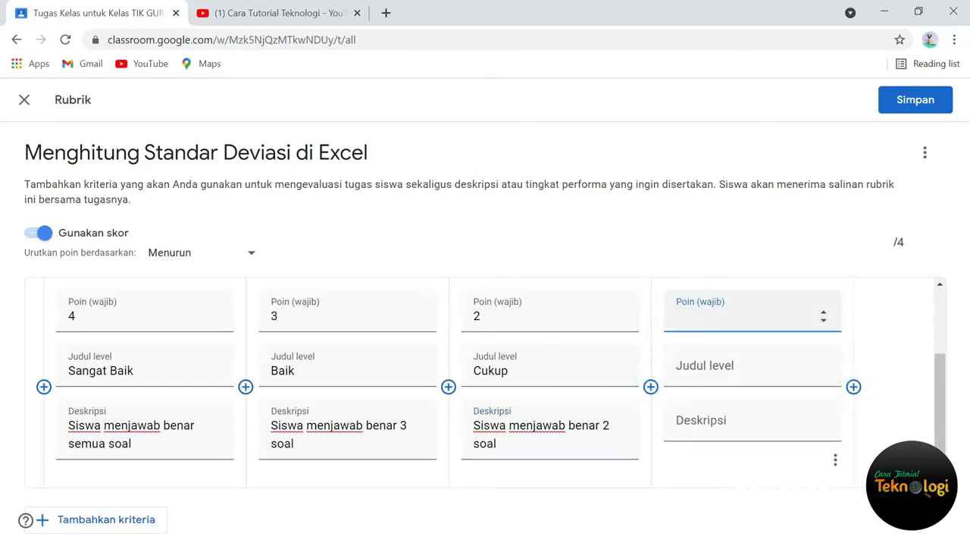
pyautogui.click(746, 366)
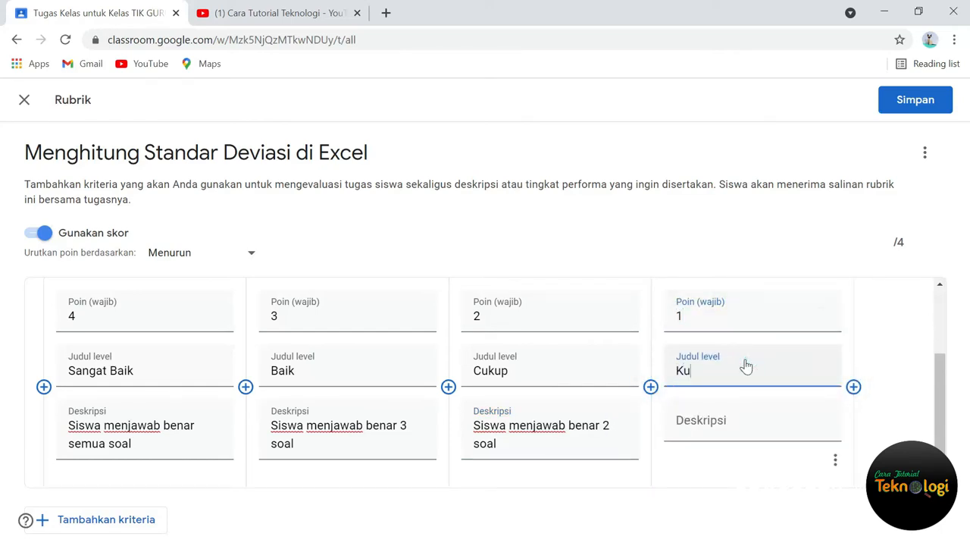
pyautogui.write('Kurang')
pyautogui.press('Tab')
pyautogui.hotkey('ctrl', 'v')
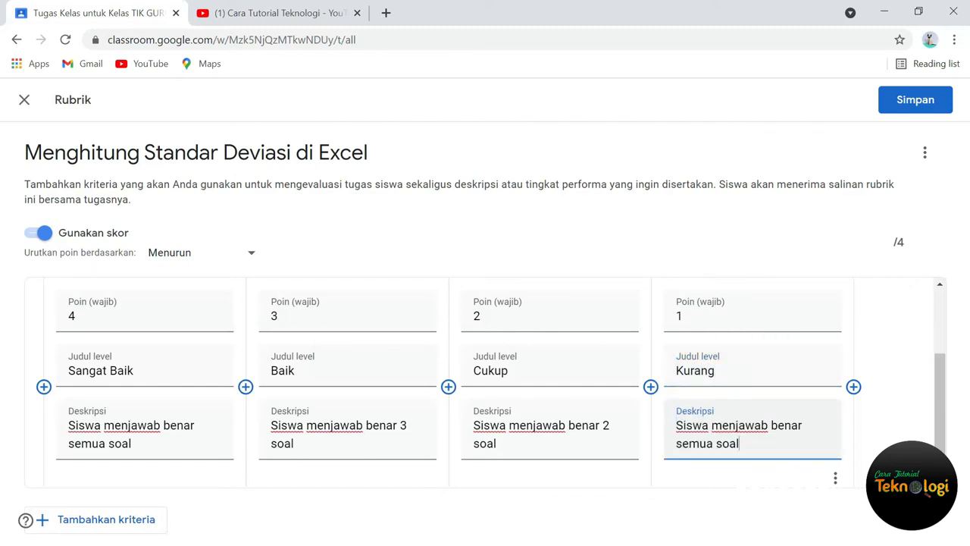
pyautogui.hotkey('ctrl', 'shift', 'Left')
pyautogui.write('1')
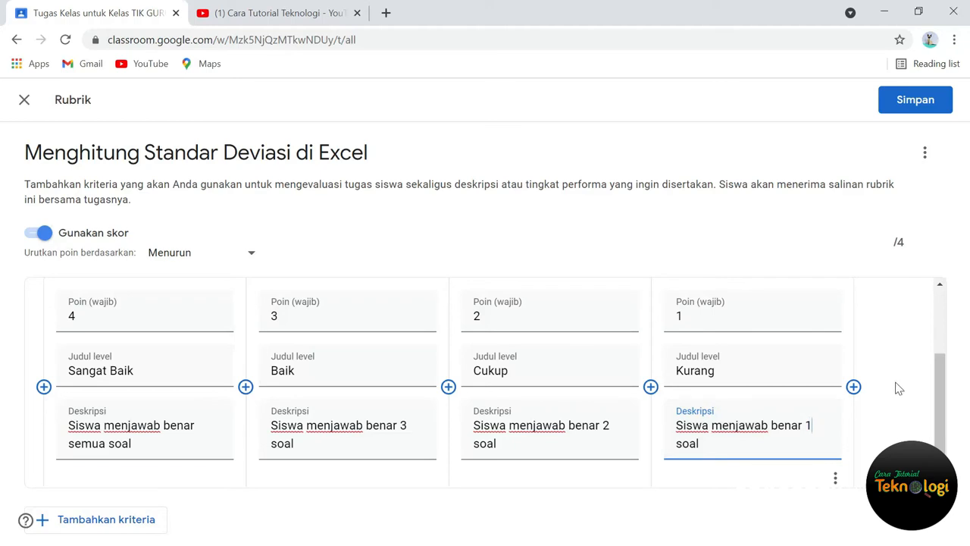
# Step: Add a second criterion to the rubric and title it "Aspek disiplin"
pyautogui.scroll(4, 899, 388)
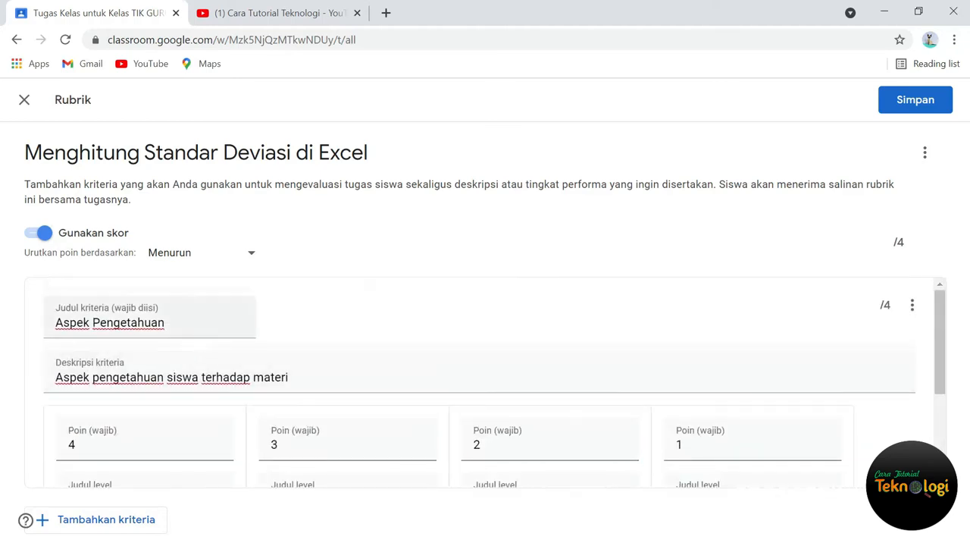
pyautogui.scroll(-3, 486, 383)
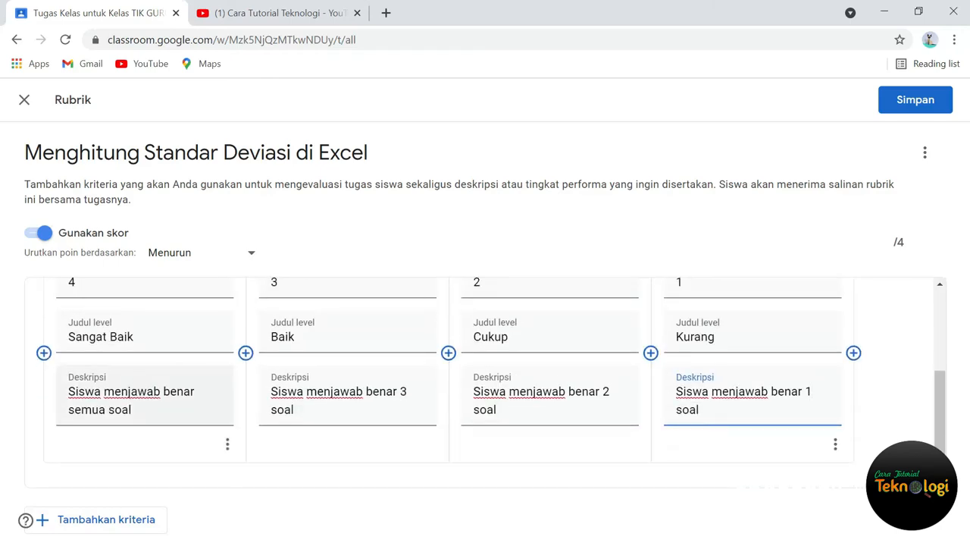
pyautogui.click(112, 526)
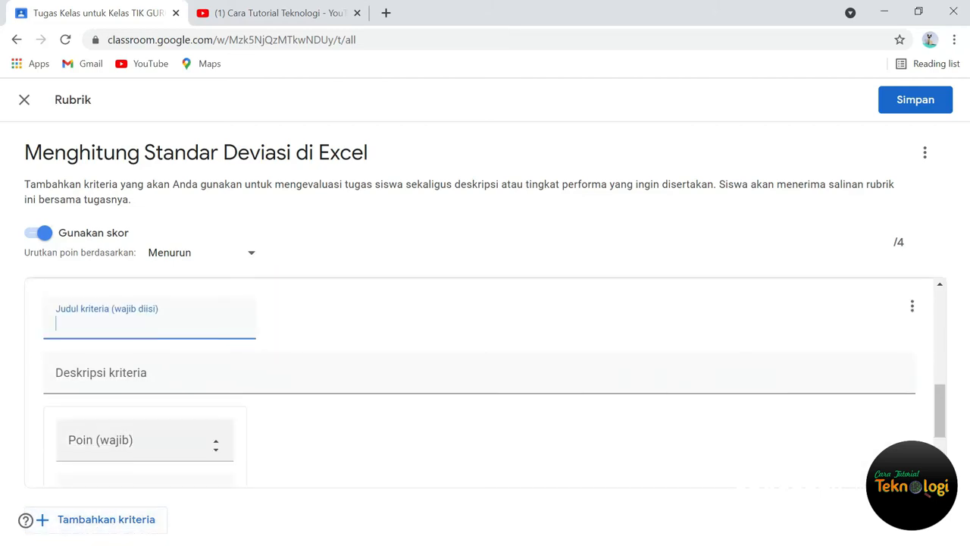
pyautogui.write('Aspek ')
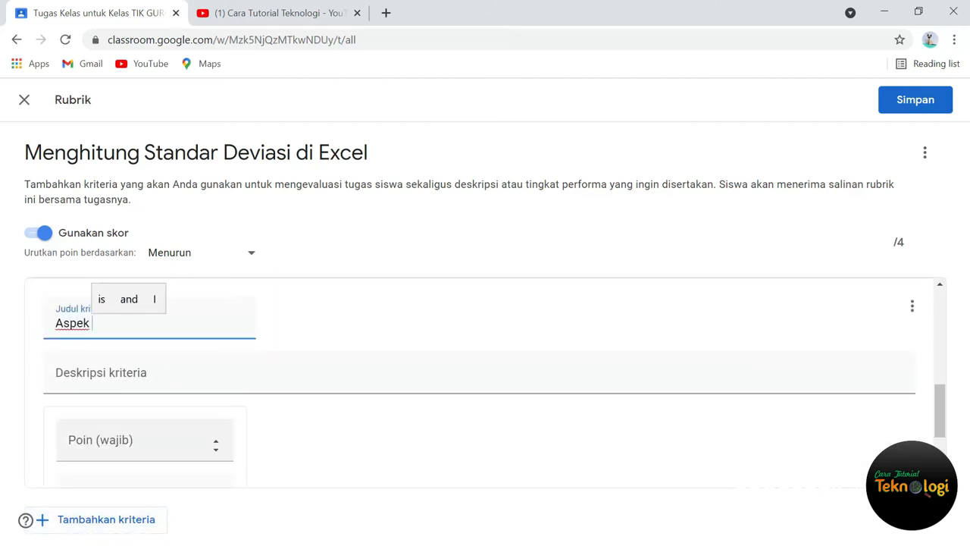
pyautogui.write('disiplin')
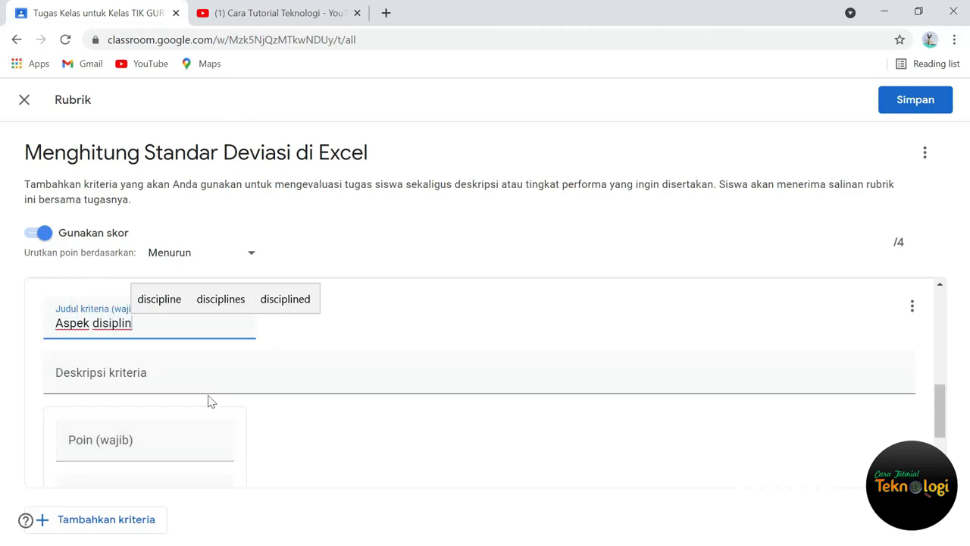
# Step: Describe the "Aspek disiplin" criterion as "Siswa mengumpulkan soal sebelum tengat waktu"
pyautogui.click(208, 383)
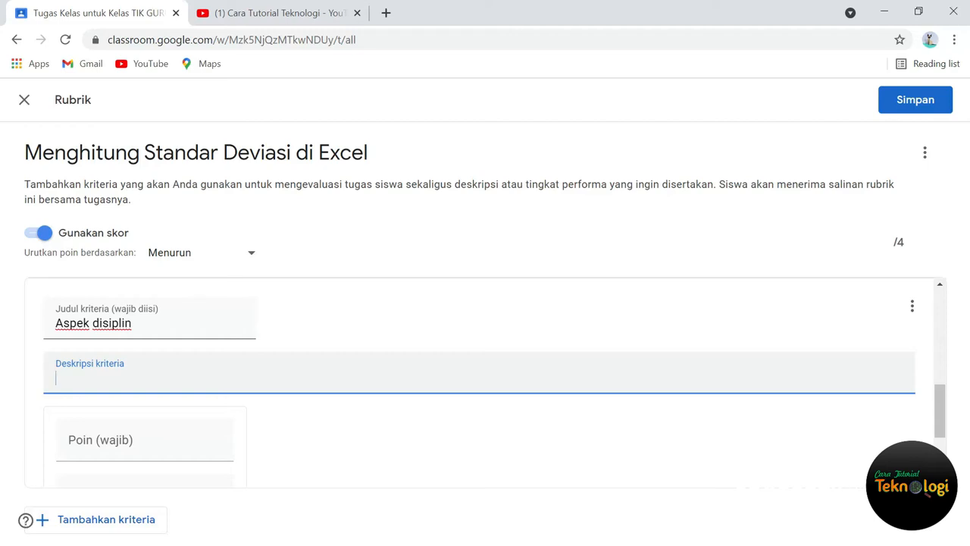
pyautogui.write('Siswa mengup')
pyautogui.press('BackSpace')
pyautogui.write('mpulkan soal tepat')
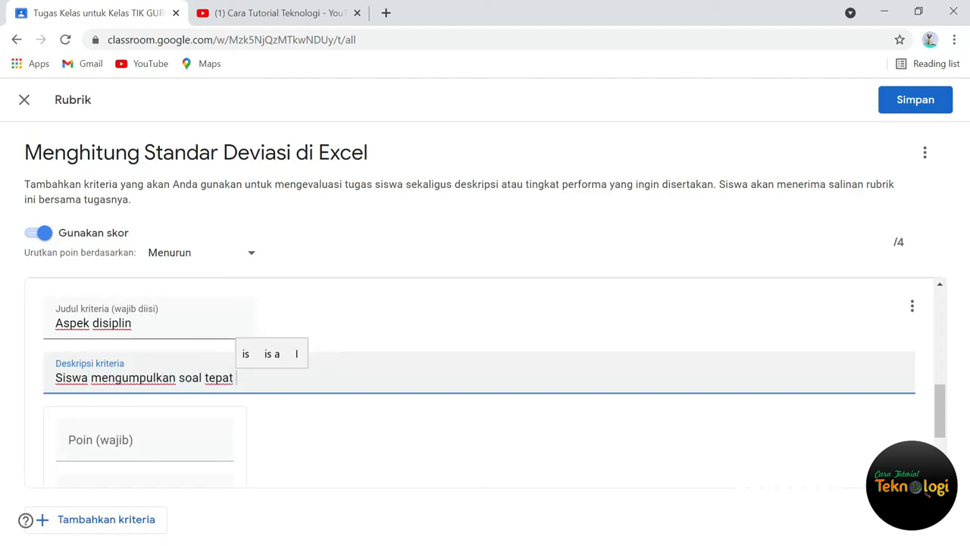
pyautogui.press('BackSpace')
pyautogui.press('BackSpace')
pyautogui.press('BackSpace')
pyautogui.press('BackSpace')
pyautogui.press('BackSpace')
pyautogui.press('BackSpace')
pyautogui.write('sebelum teang')
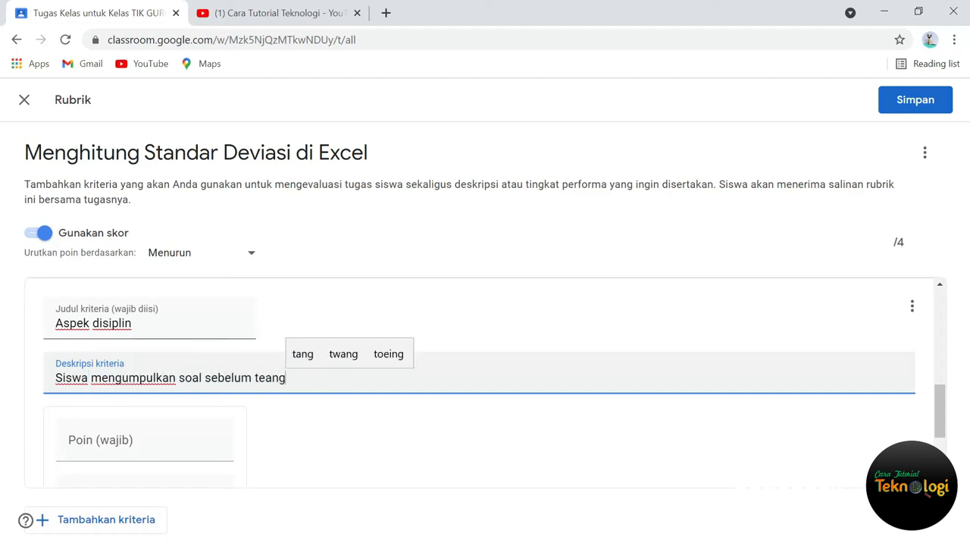
pyautogui.press('BackSpace')
pyautogui.press('BackSpace')
pyautogui.press('BackSpace')
pyautogui.write('ngat waktu')
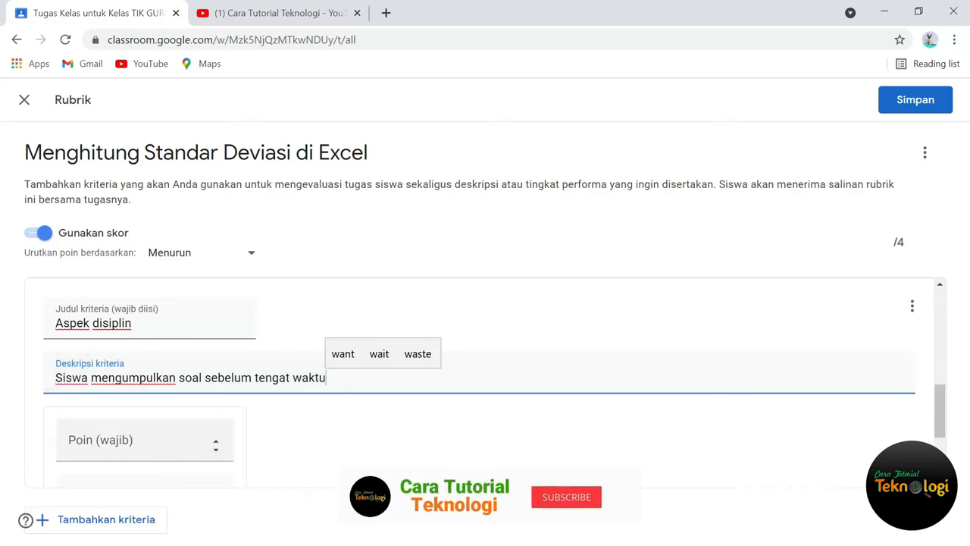
# Step: Set the first level of "Aspek disiplin" to 4 points and title it "Sangat baik"
pyautogui.click(69, 441)
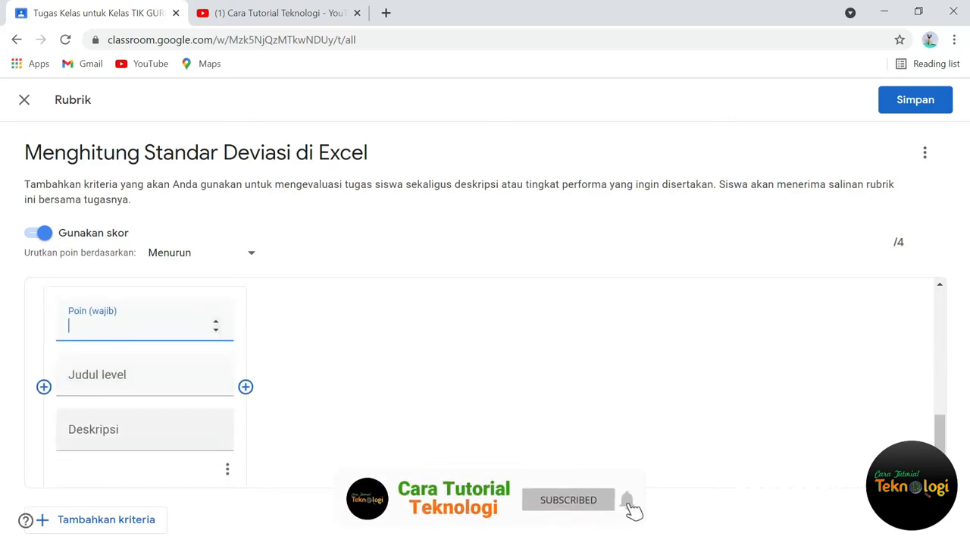
pyautogui.write('4')
pyautogui.click(159, 381)
pyautogui.write('Sangat baik')
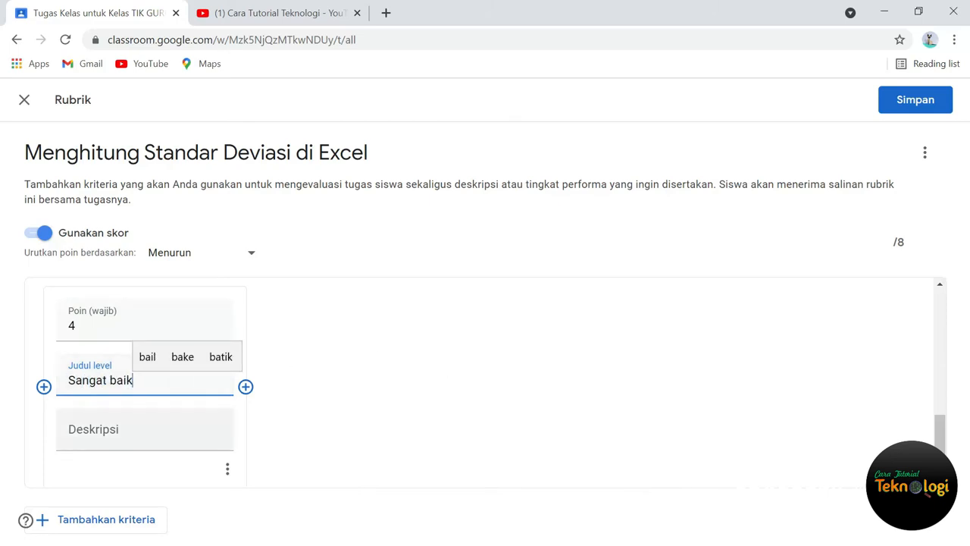
# Step: Describe the "Sangat baik" level as "Siswa mengumpulkan soal pada H-3 sebelum tengat waktu"
pyautogui.press('Tab')
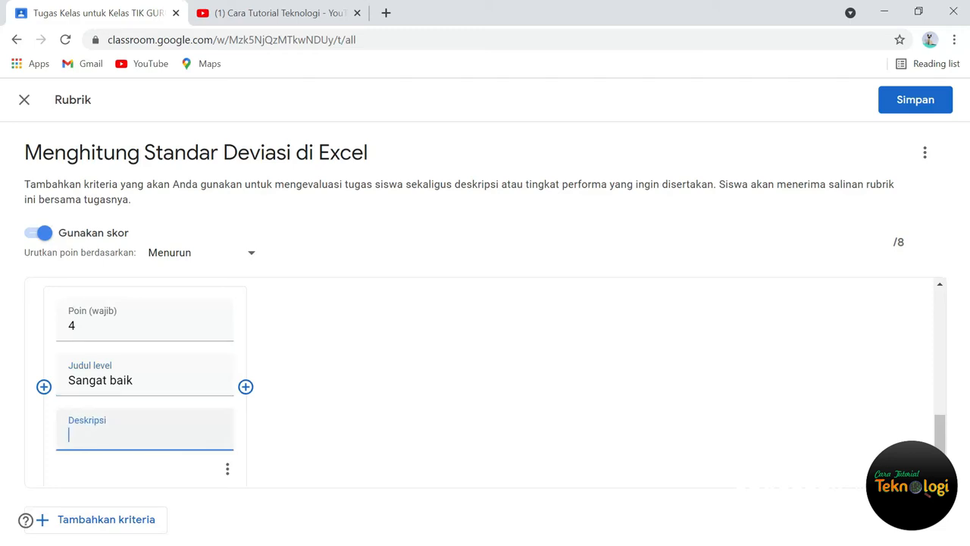
pyautogui.write('Siswa mengumpulkan ')
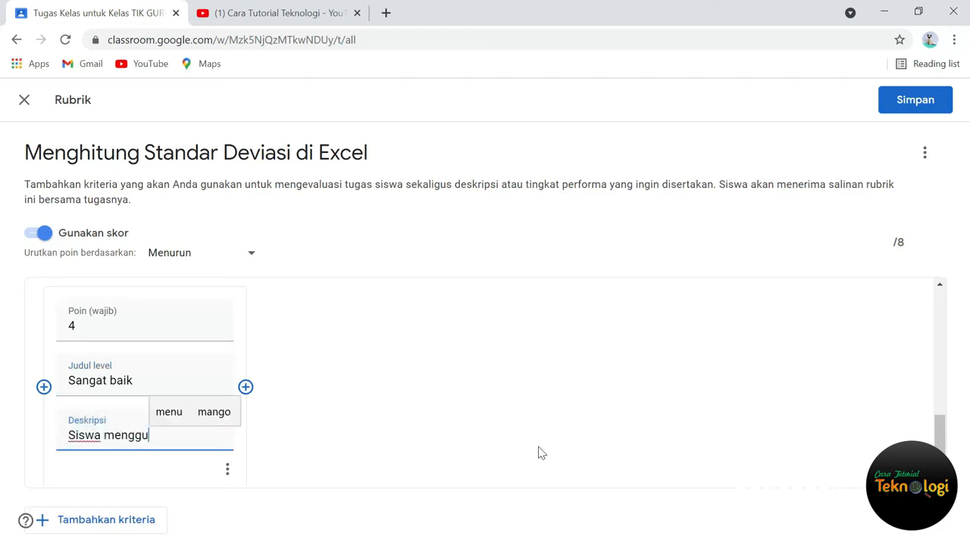
pyautogui.write('soal ')
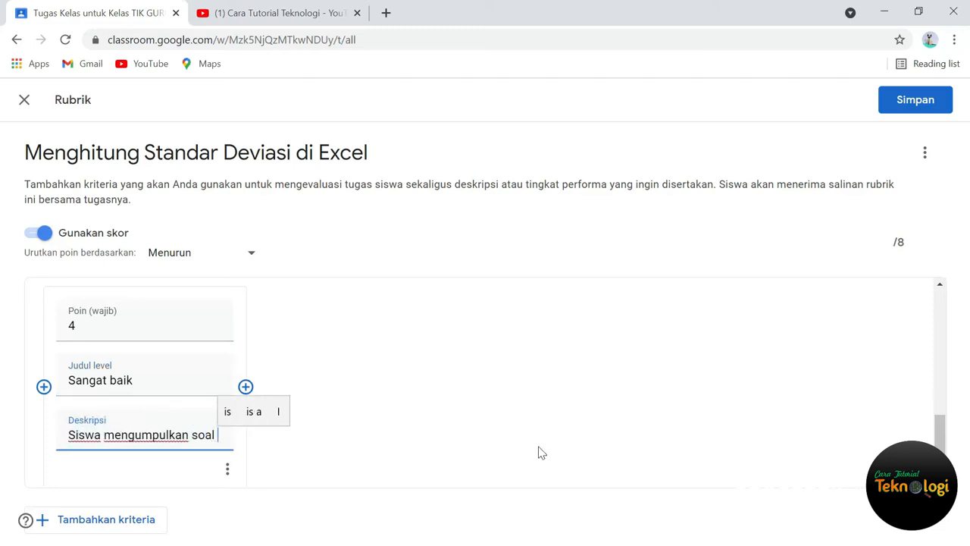
pyautogui.write('pada H-3')
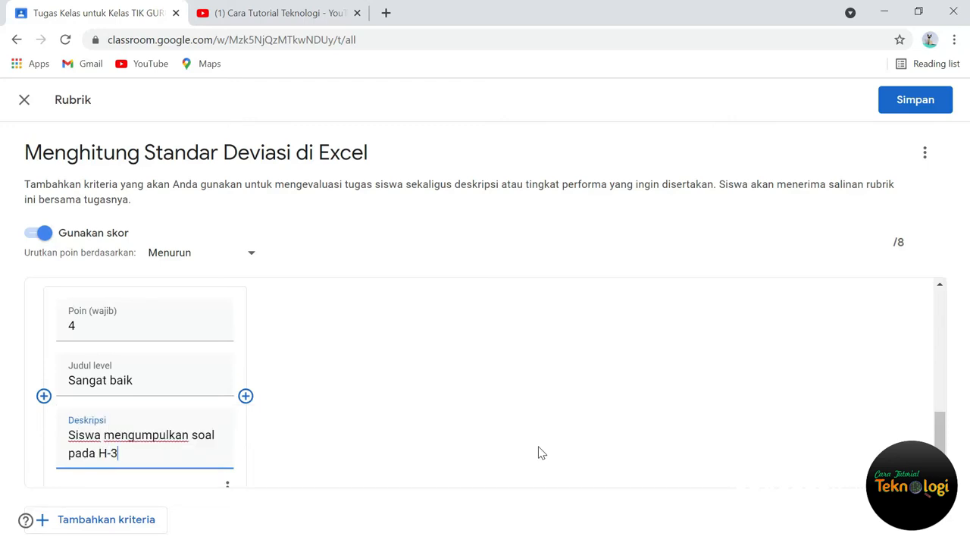
pyautogui.write(' sebelum tenggat waktu')
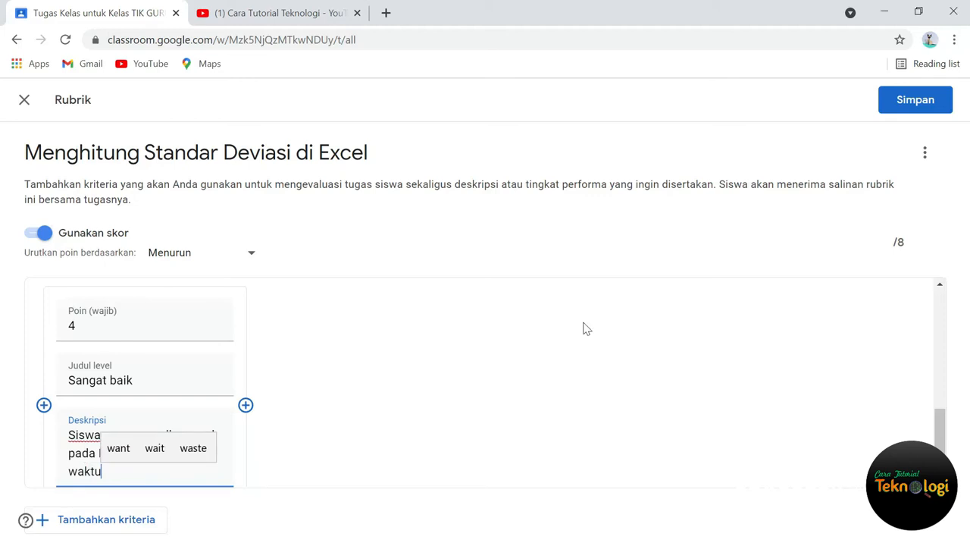
# Step: Add a second level worth 3 points to "Aspek disiplin" and title it "Baik"
pyautogui.click(247, 404)
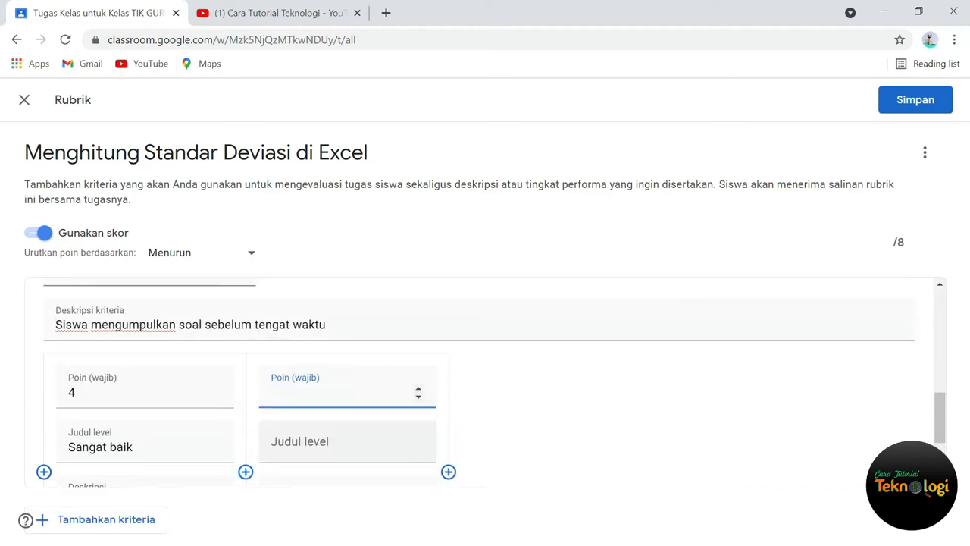
pyautogui.write('3')
pyautogui.press('Tab')
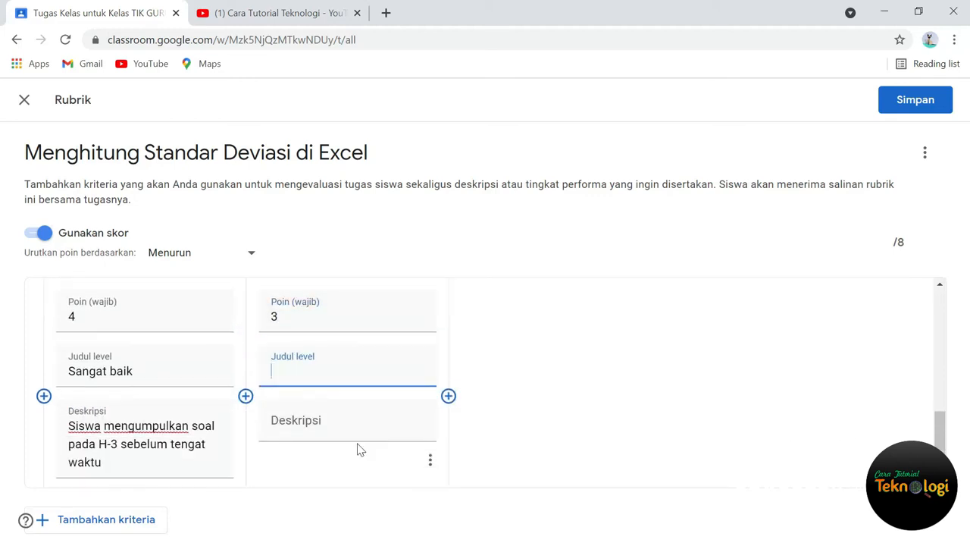
pyautogui.write('Baik')
# Step: Copy the "Sangat baik" description into the "Baik" level and change H-3 to H-2
pyautogui.tripleClick(140, 443)
pyautogui.hotkey('ctrl', 'c')
pyautogui.click(348, 440)
pyautogui.hotkey('ctrl', 'v')
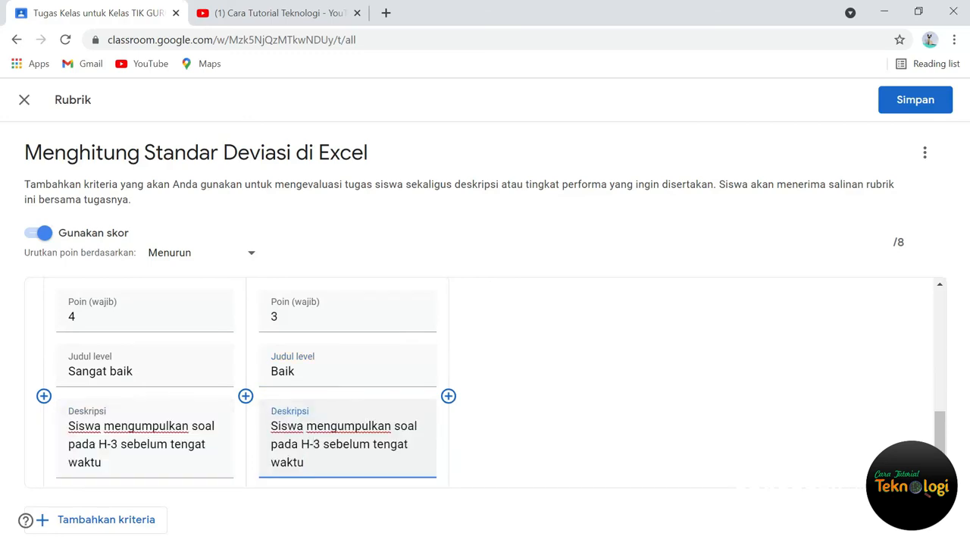
pyautogui.press('BackSpace')
pyautogui.write('2')
# Step: Add a 2-point level titled "Cukup", reusing the copied description reworded as "Siswa mengumpulkan soal pada H tengat waktu"
pyautogui.click(449, 396)
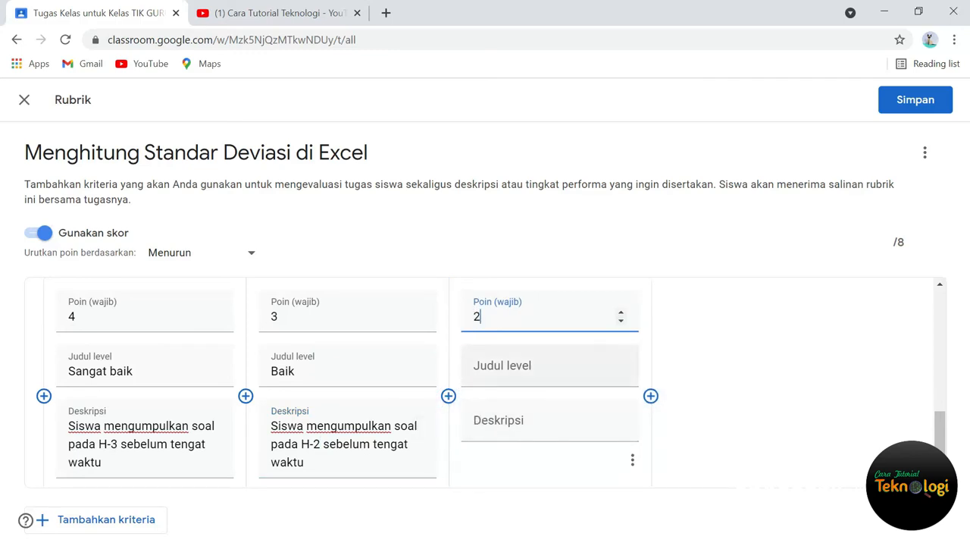
pyautogui.press('Tab')
pyautogui.write('Cukup')
pyautogui.click(526, 424)
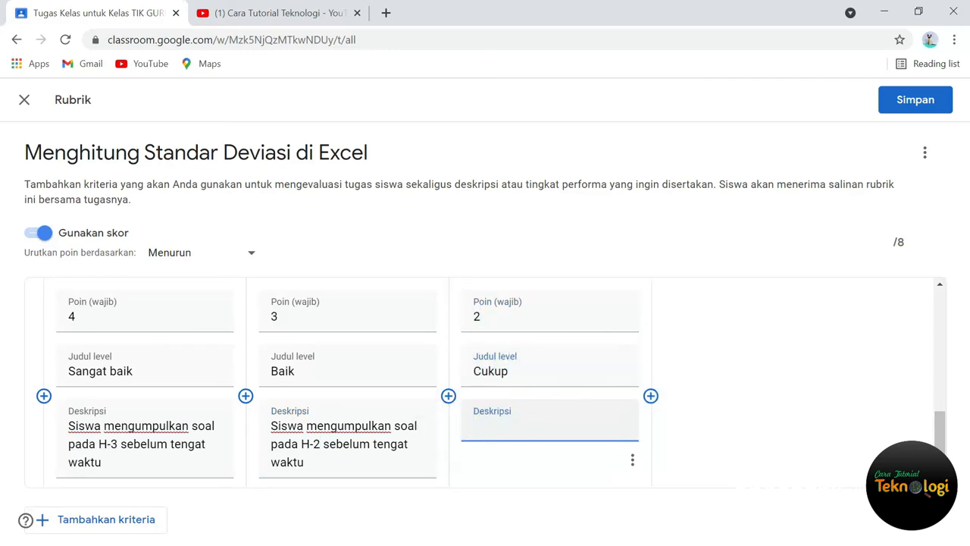
pyautogui.hotkey('ctrl', 'v')
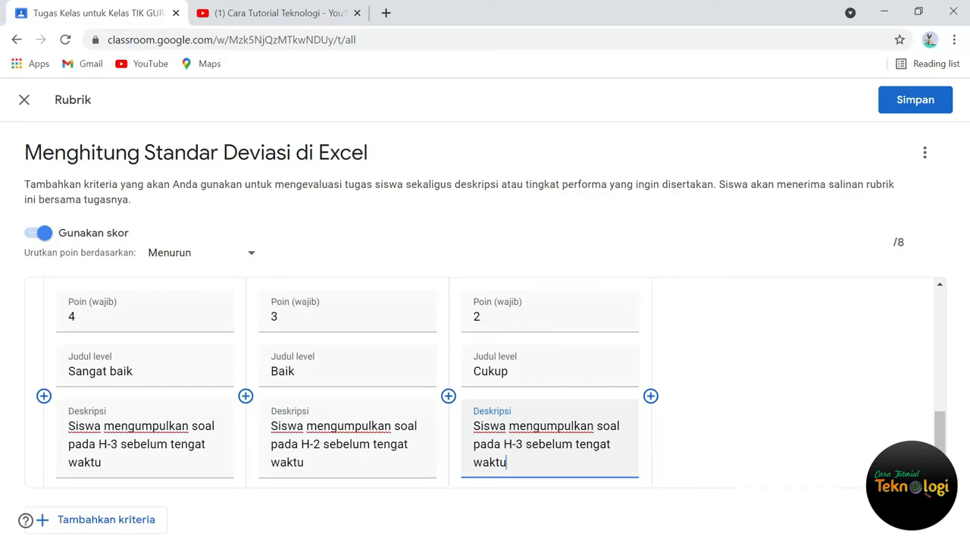
pyautogui.moveTo(512, 444); pyautogui.dragTo(564, 444)
pyautogui.press('BackSpace')
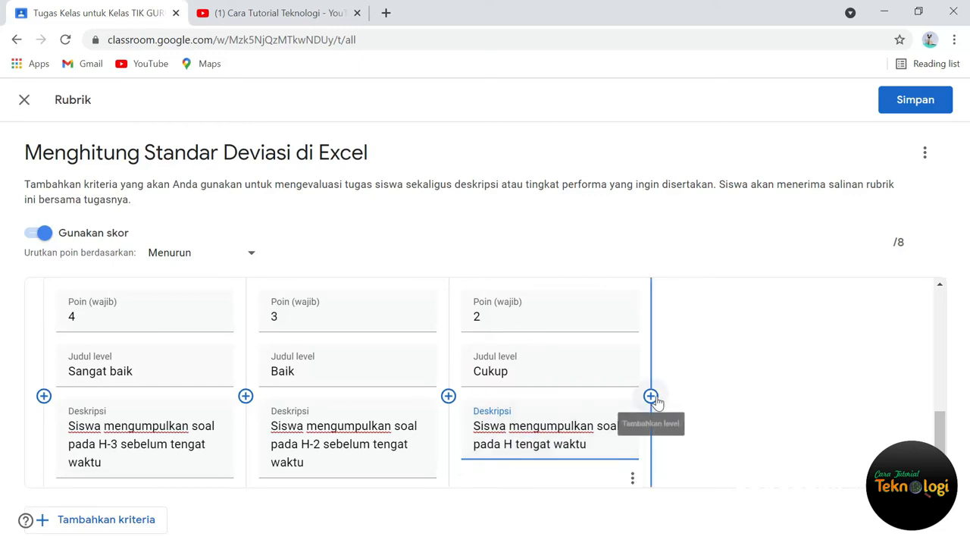
# Step: Add a 1-point level titled "kurang", reusing the copied description reworded as "Siswa terlambat mengumpulkan soal"
pyautogui.click(650, 395)
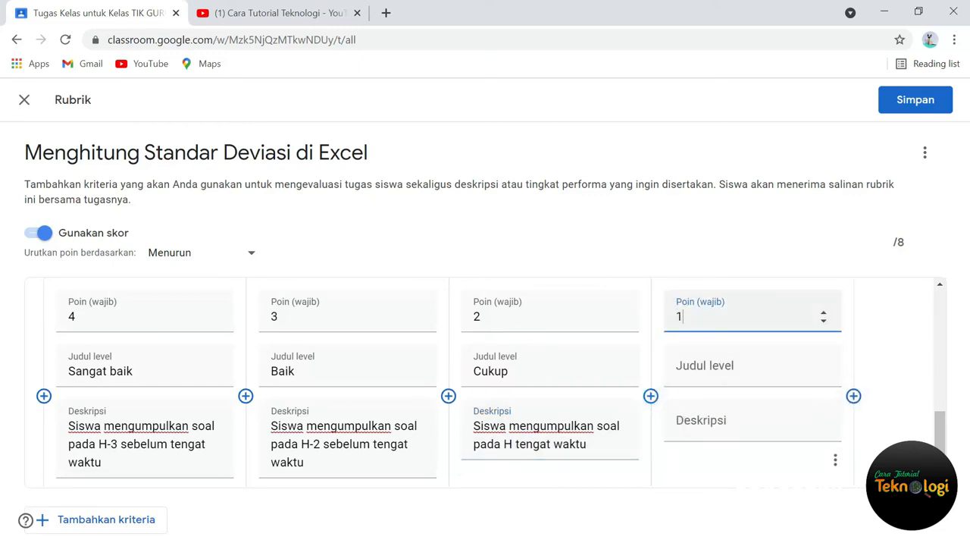
pyautogui.click(730, 361)
pyautogui.write('kurang')
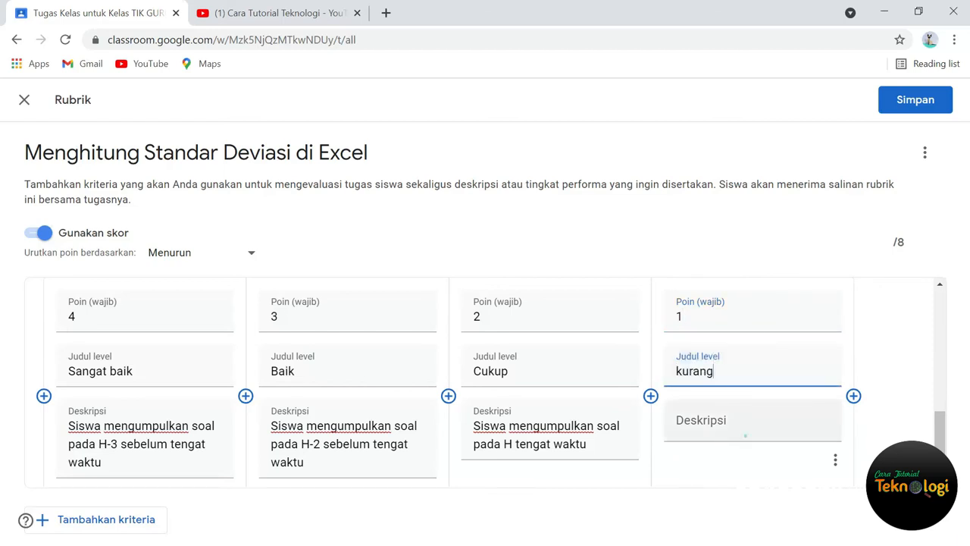
pyautogui.press('Tab')
pyautogui.hotkey('ctrl', 'v')
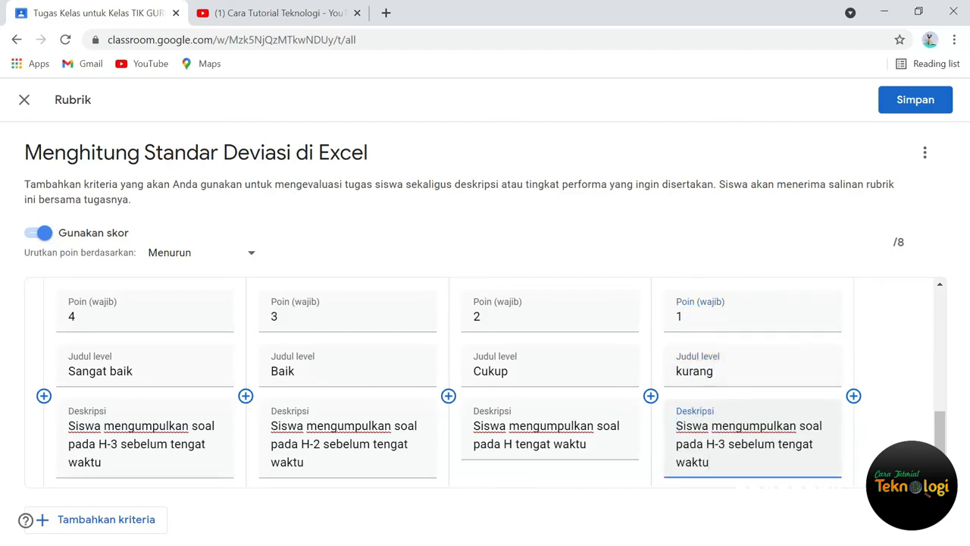
pyautogui.write('terlambat')
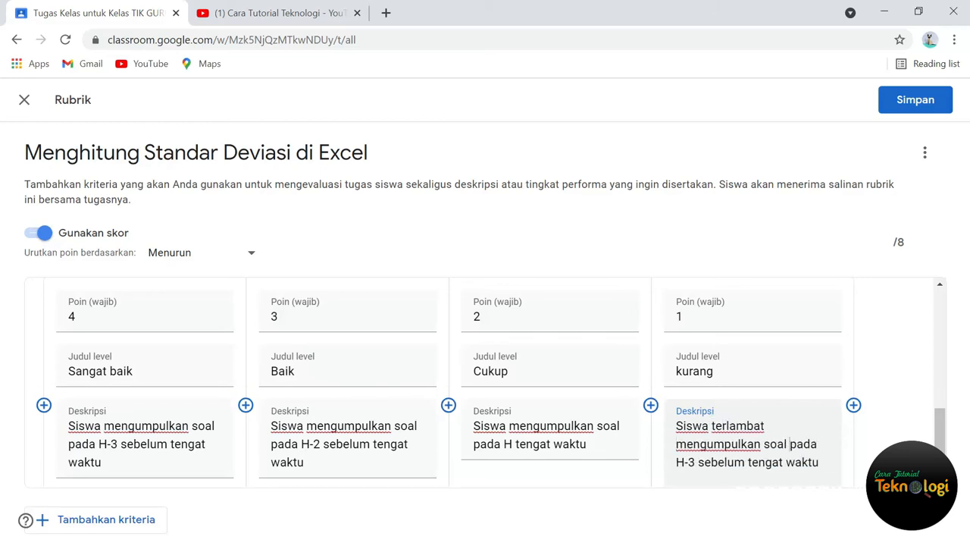
pyautogui.hotkey('ctrl', 'shift', 'End')
pyautogui.press('BackSpace')
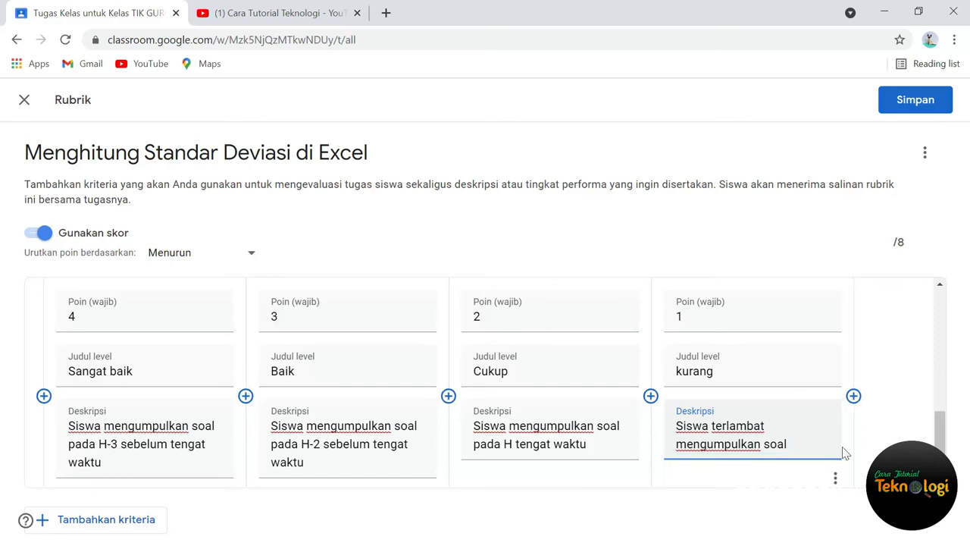
# Step: Save the finished rubric and assign the "Menghitung Standar Deviasi di Excel" task to the class
pyautogui.scroll(1, 701, 368)
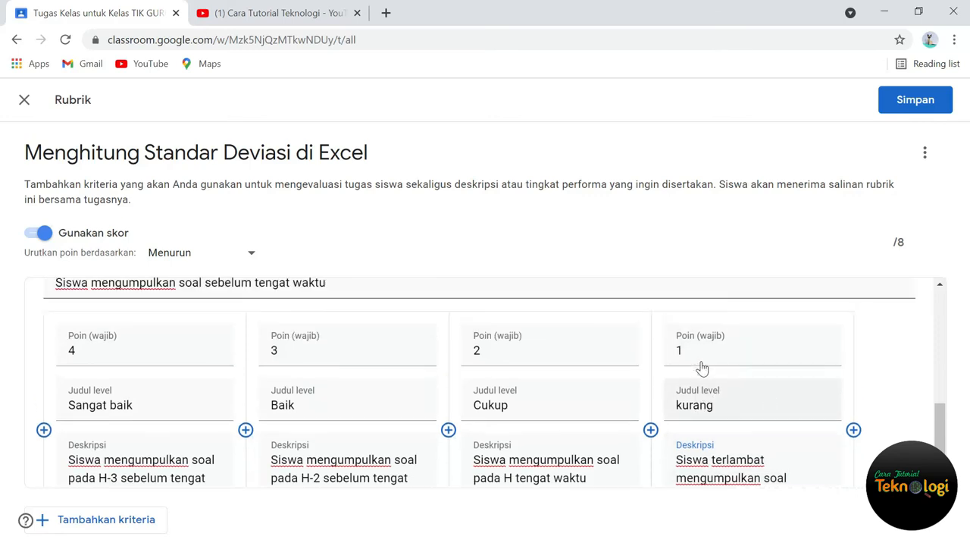
pyautogui.scroll(5, 701, 368)
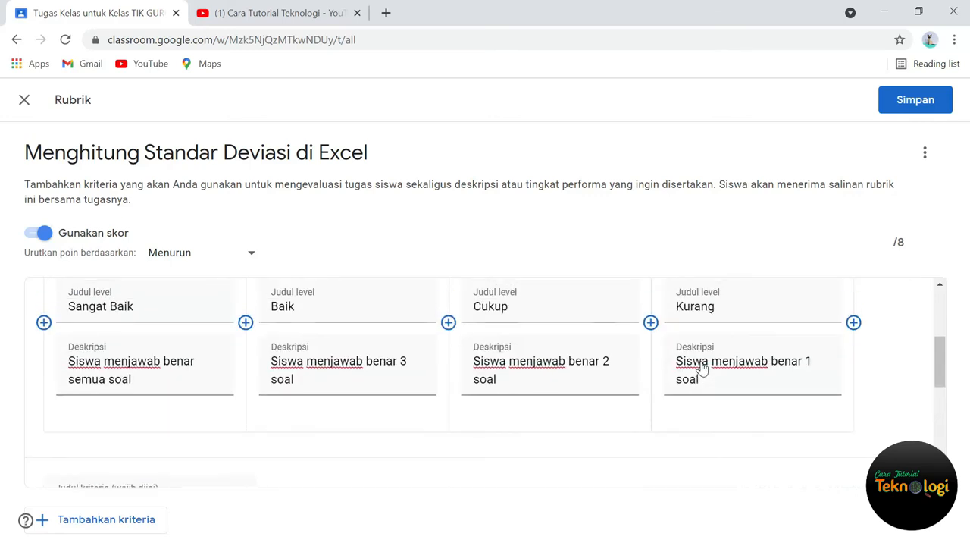
pyautogui.click(915, 100)
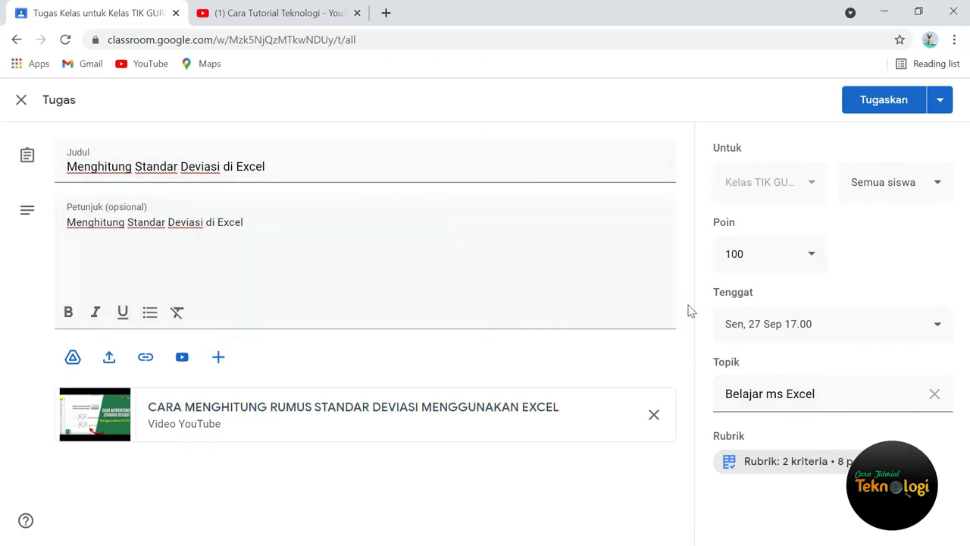
pyautogui.click(885, 109)
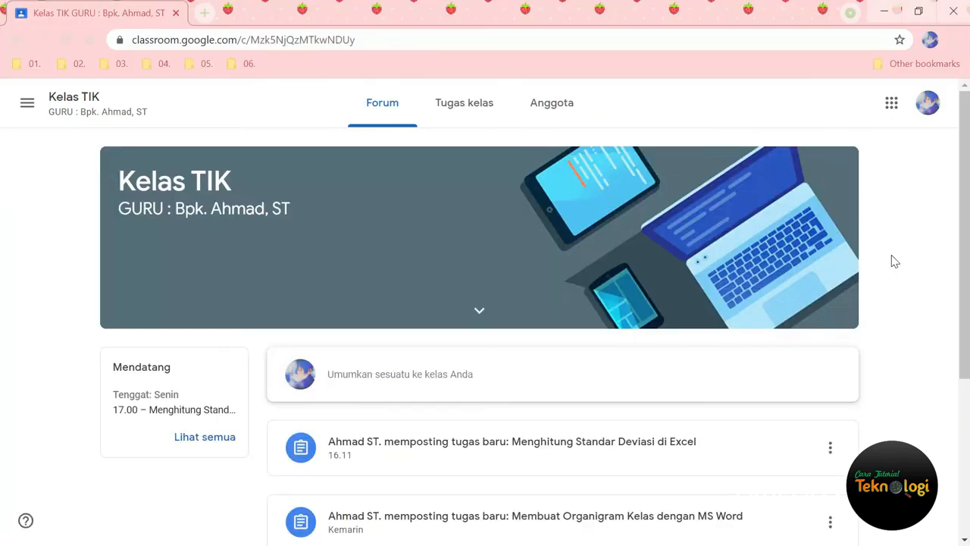
# Step: Open the "Menghitung Standar Deviasi di Excel" assignment from the student's class stream and expand its "Aspek Pengetahuan" rubric criterion
pyautogui.scroll(-1, 895, 261)
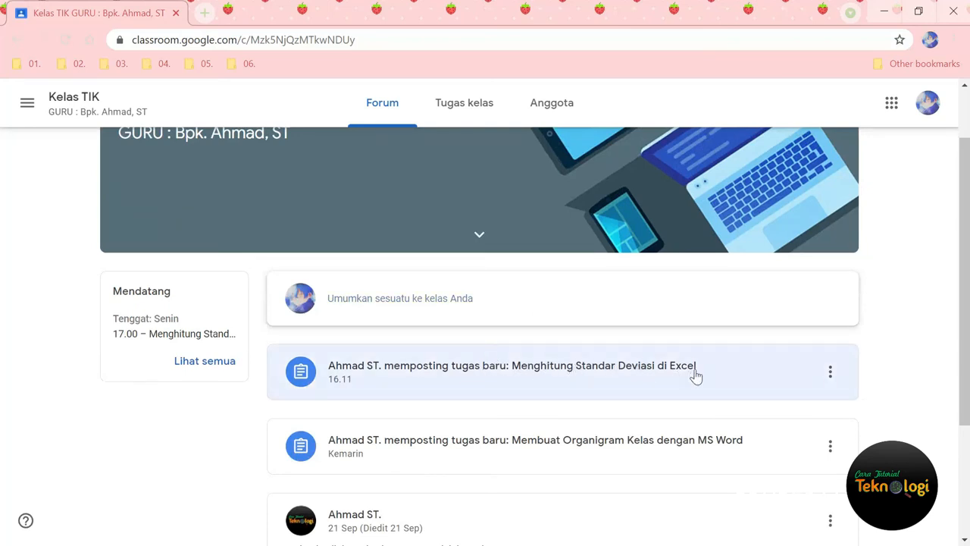
pyautogui.click(603, 372)
pyautogui.scroll(-1, 427, 346)
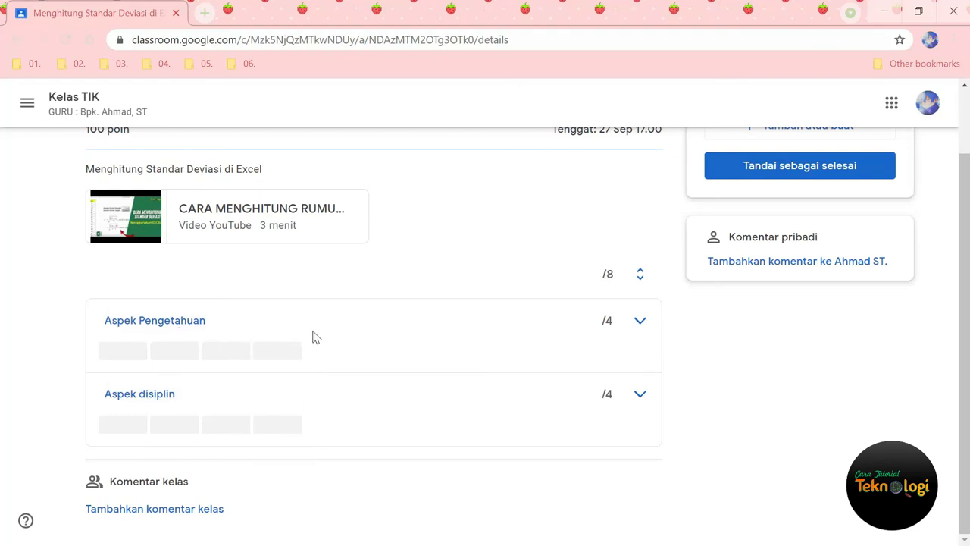
pyautogui.click(124, 358)
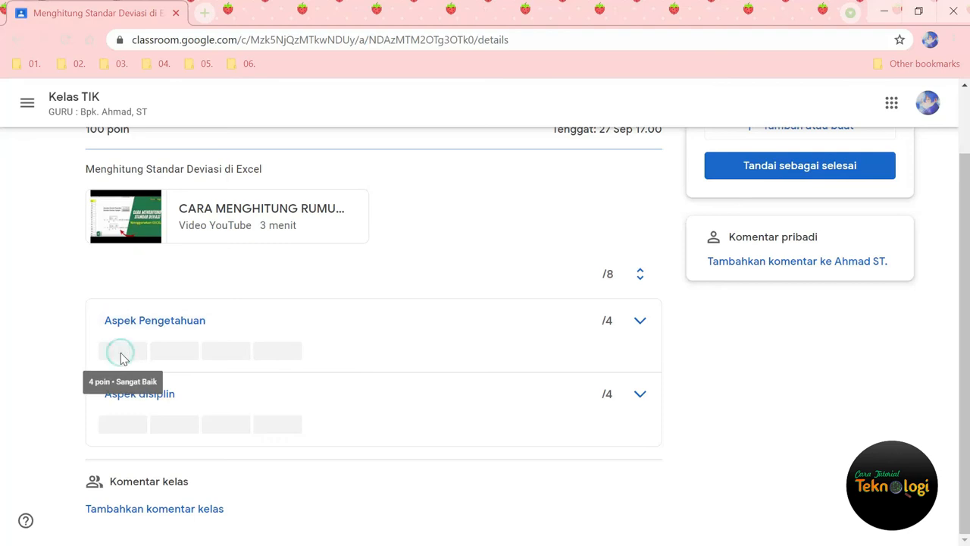
pyautogui.click(639, 322)
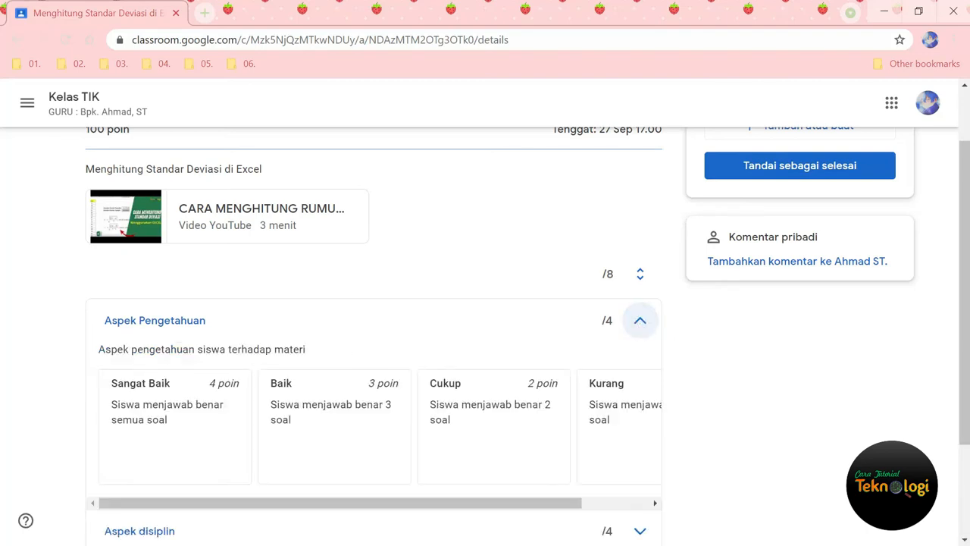
pyautogui.scroll(-1, 639, 326)
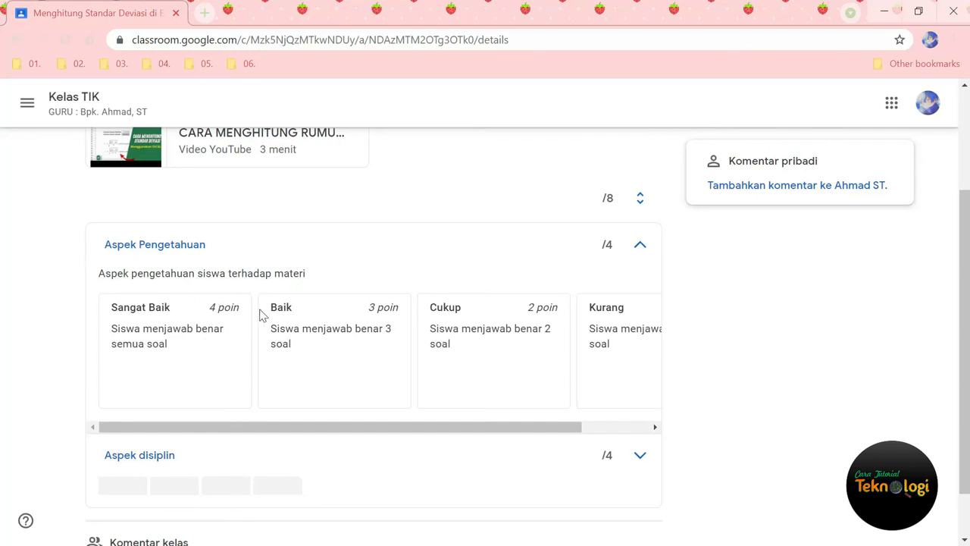
pyautogui.scroll(-1, 581, 349)
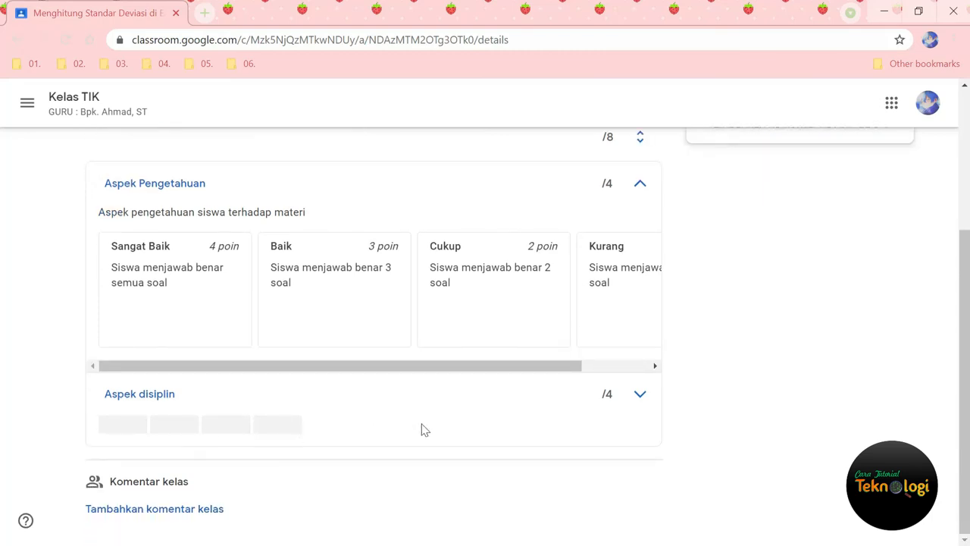
# Step: Expand the "Aspek disiplin" criterion and review the levels of both rubric criteria in the student's view
pyautogui.click(640, 395)
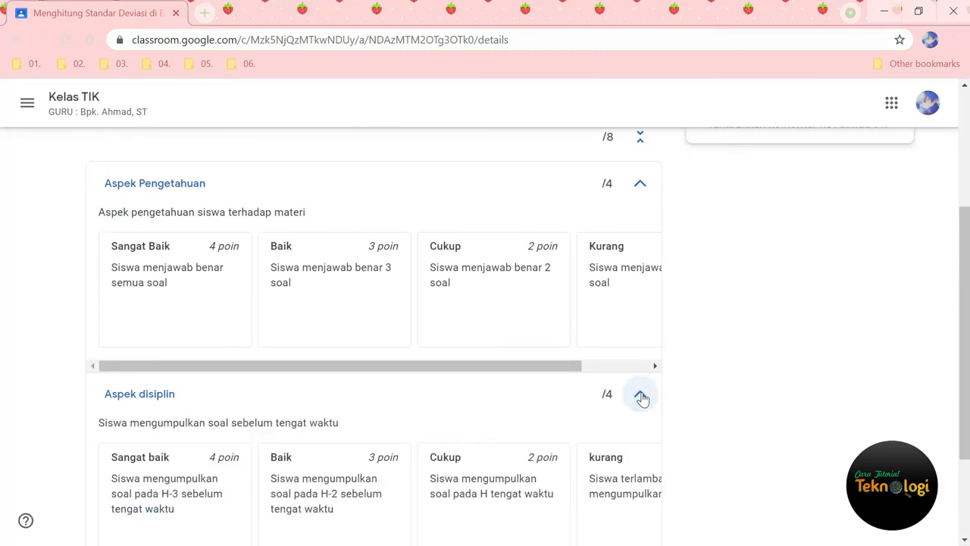
pyautogui.scroll(-2, 643, 400)
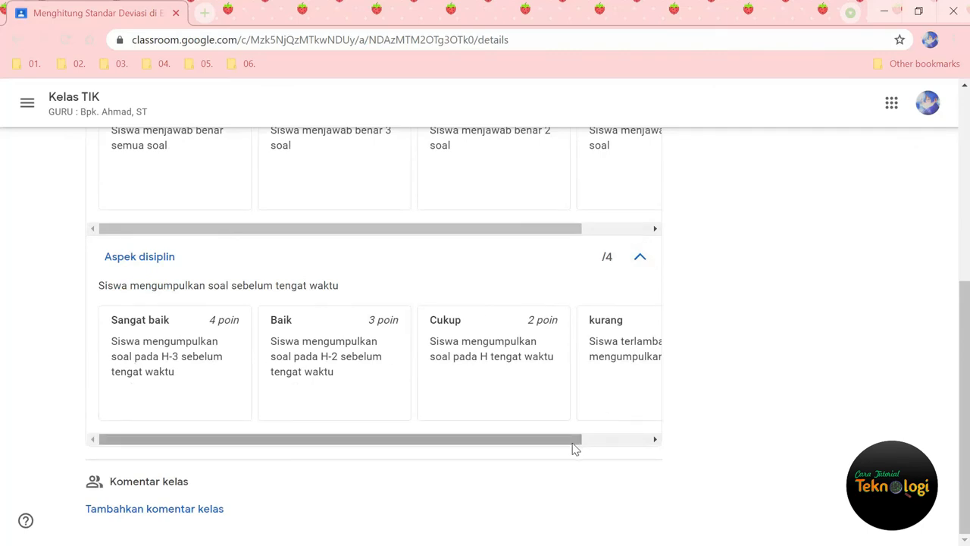
pyautogui.moveTo(574, 445); pyautogui.dragTo(442, 448)
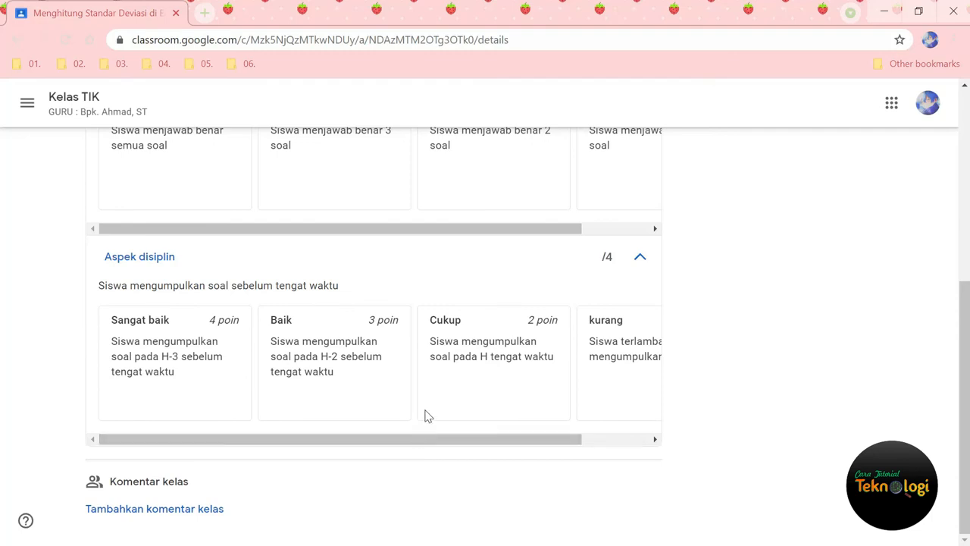
pyautogui.scroll(4, 767, 378)
pyautogui.scroll(1, 767, 377)
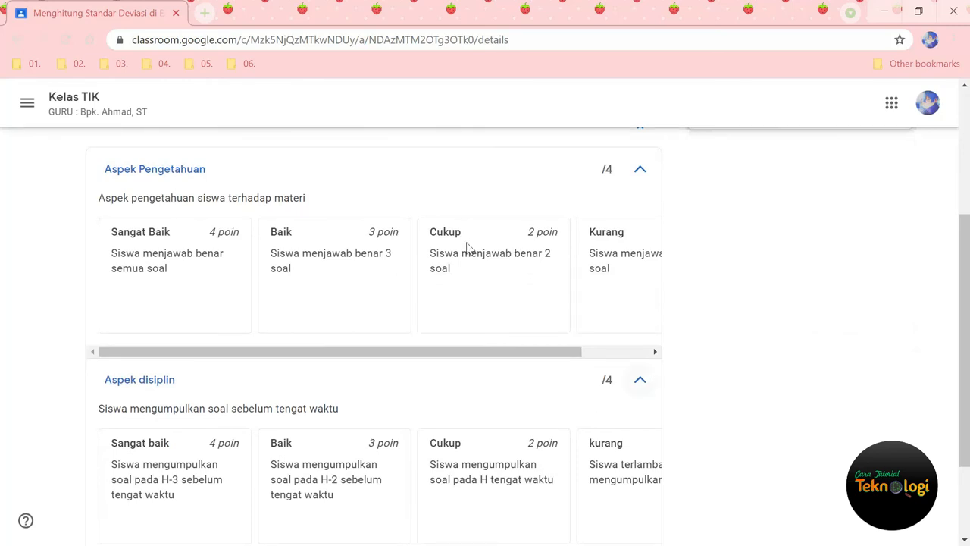
pyautogui.scroll(-2, 726, 463)
pyautogui.scroll(5, 723, 463)
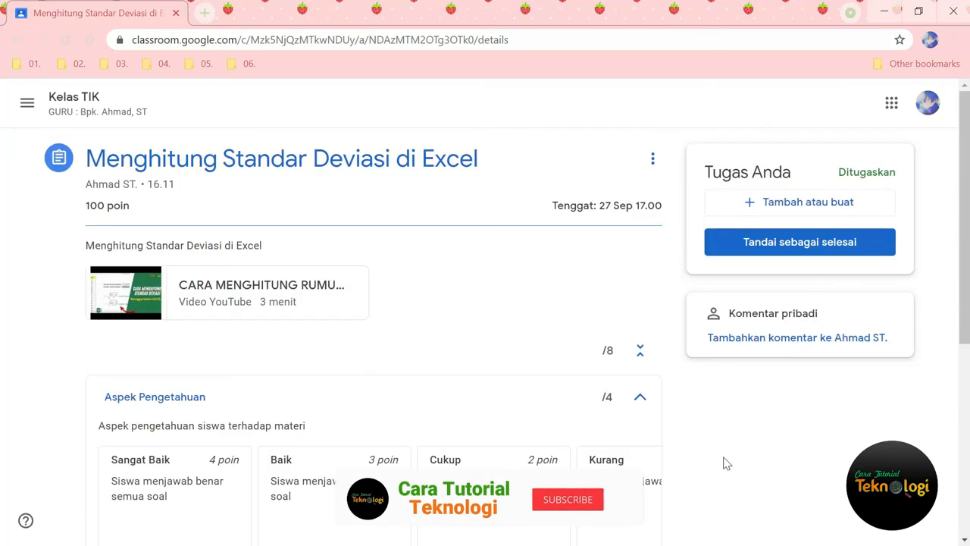
# Step: Attach the file "menghitung standar deviasi (simpangan baku).xlsx" to the student's work and turn in the assignment
pyautogui.click(787, 211)
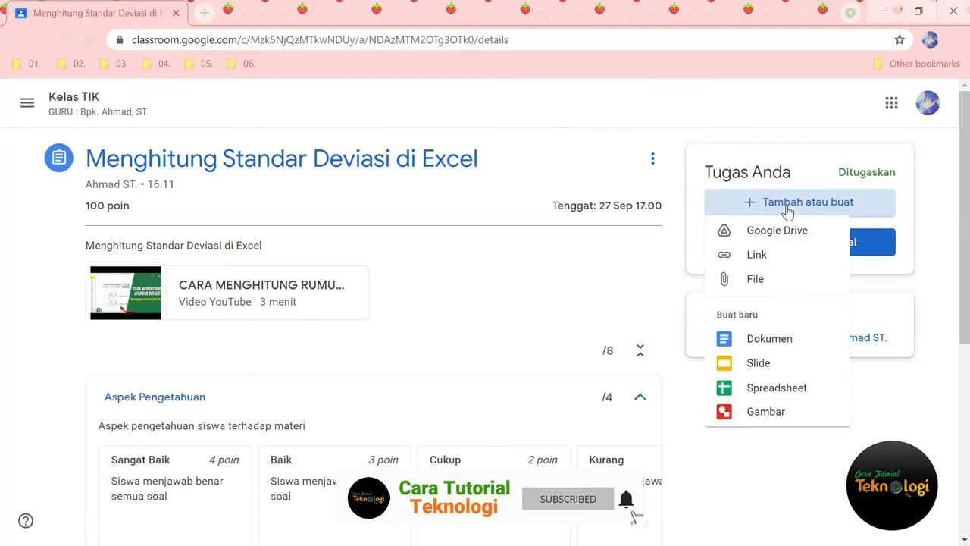
pyautogui.click(744, 282)
pyautogui.click(478, 406)
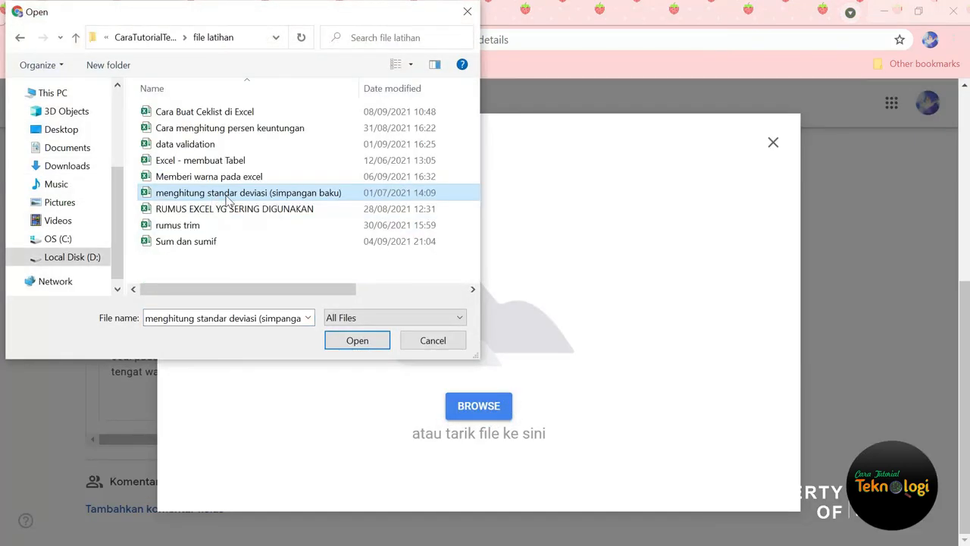
pyautogui.click(355, 345)
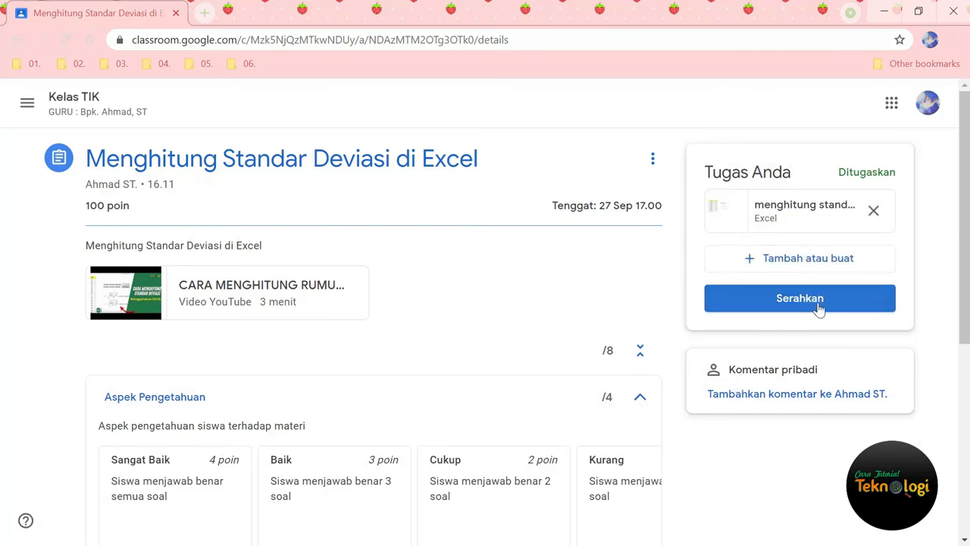
pyautogui.click(818, 303)
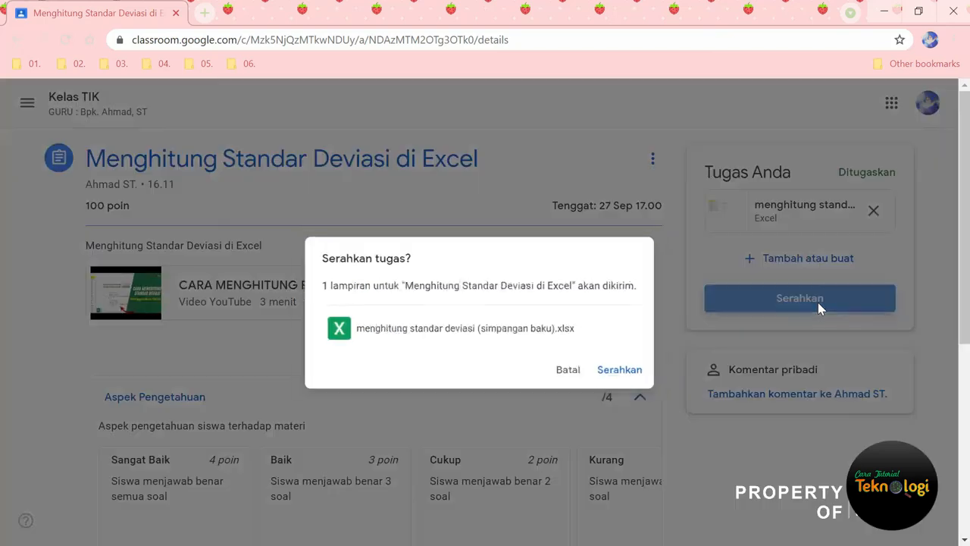
pyautogui.click(639, 375)
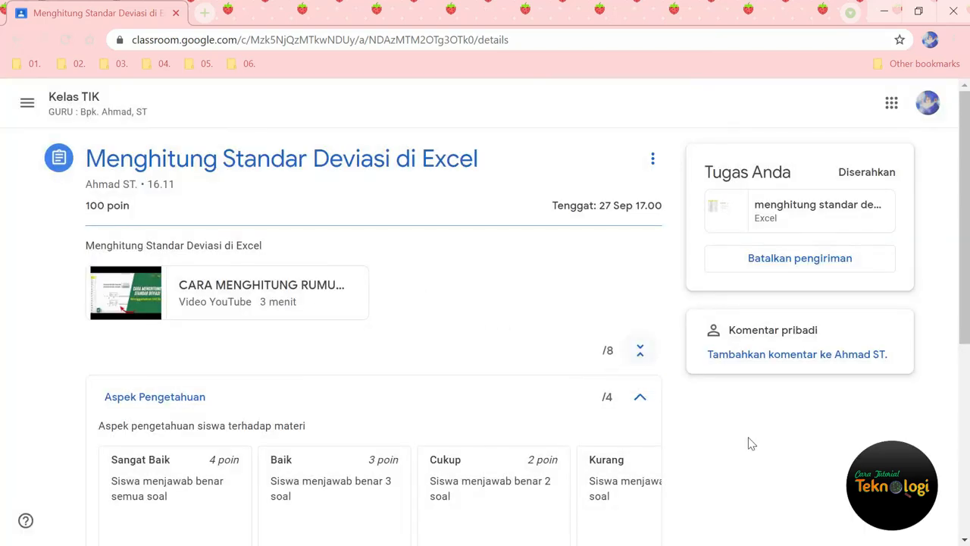
# Step: Switch to the teacher's Classroom window and open the student's submitted Excel file for "Menghitung Standar Deviasi di Excel"
pyautogui.hotkey('alt', 'Tab')
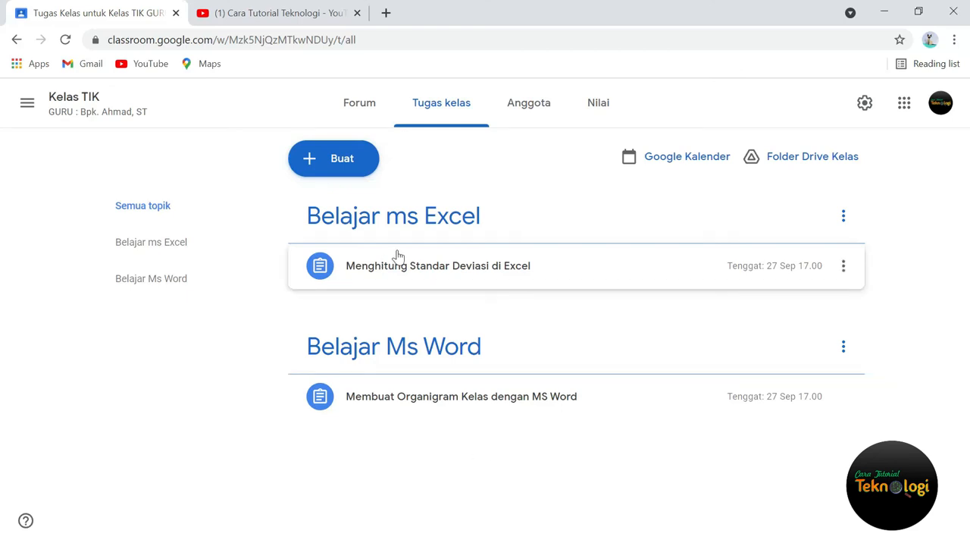
pyautogui.click(442, 271)
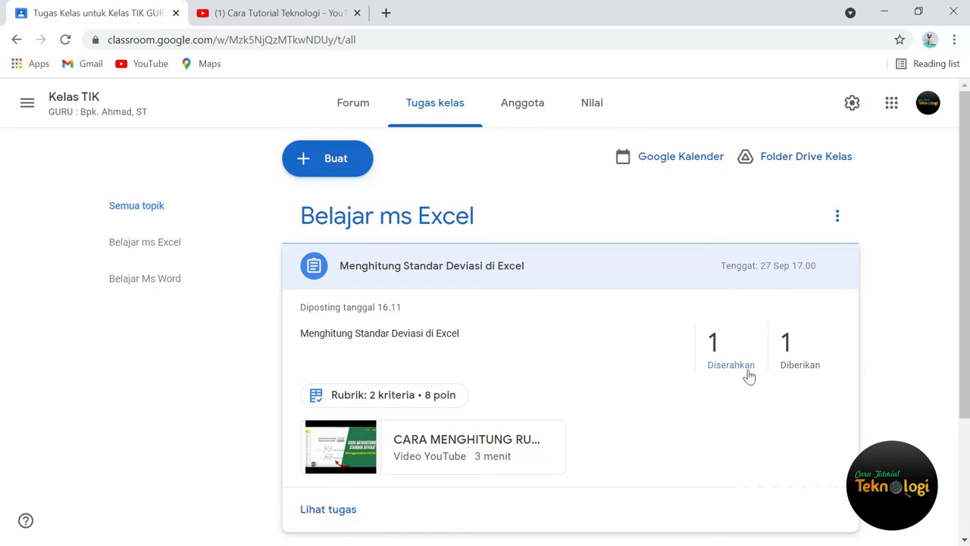
pyautogui.scroll(-1, 714, 321)
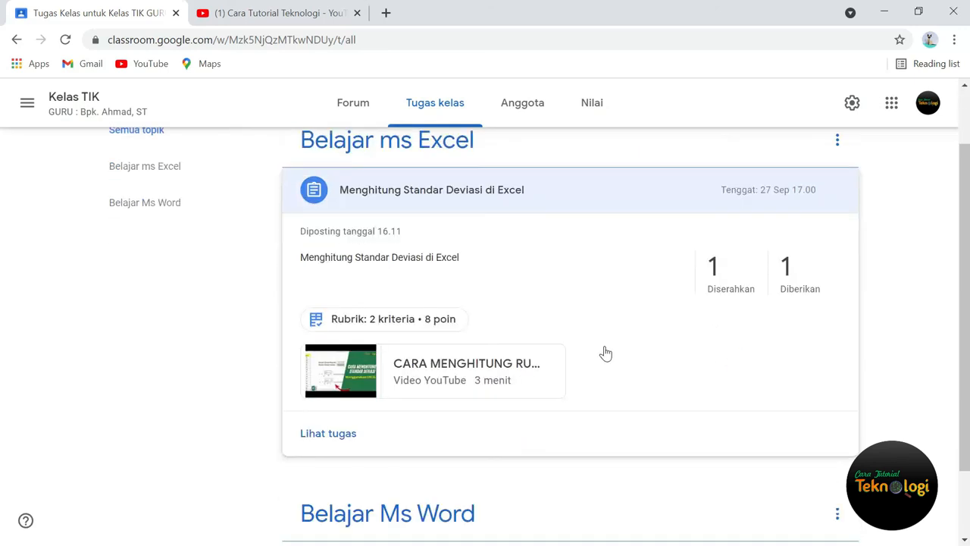
pyautogui.click(329, 433)
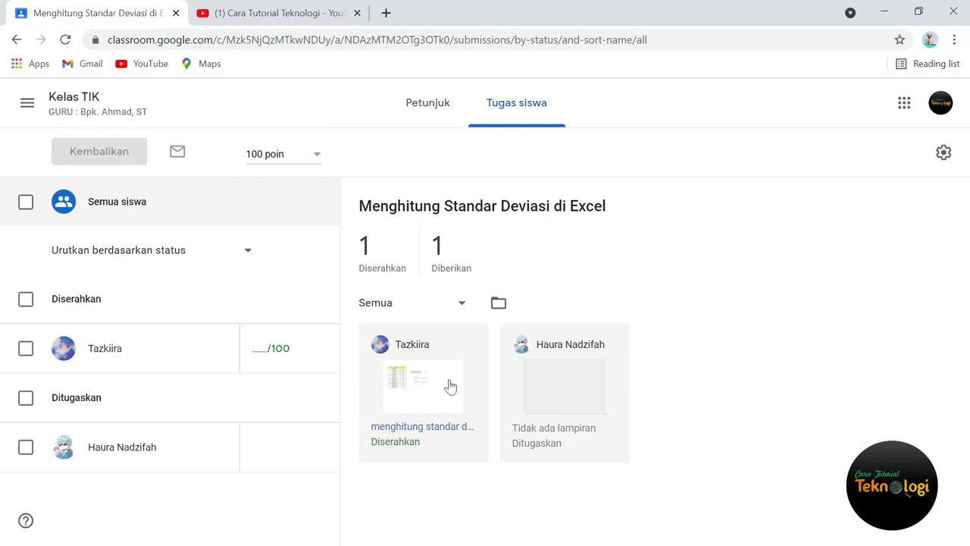
pyautogui.click(417, 401)
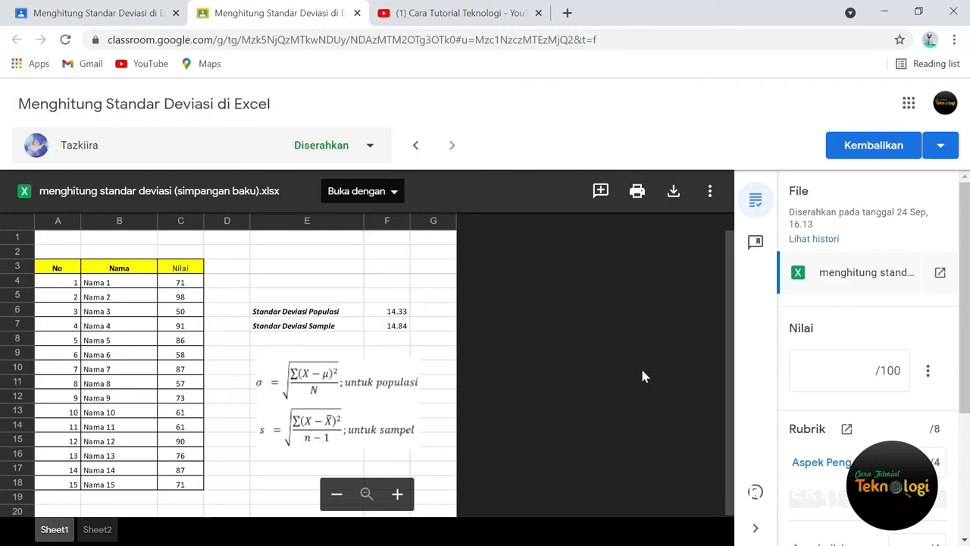
# Step: Grade the submission with the rubric: "Sangat baik" (4 points) for "Aspek disiplin" and "Baik" (3 points) for "Aspek Pengetahuan"
pyautogui.scroll(-4, 871, 379)
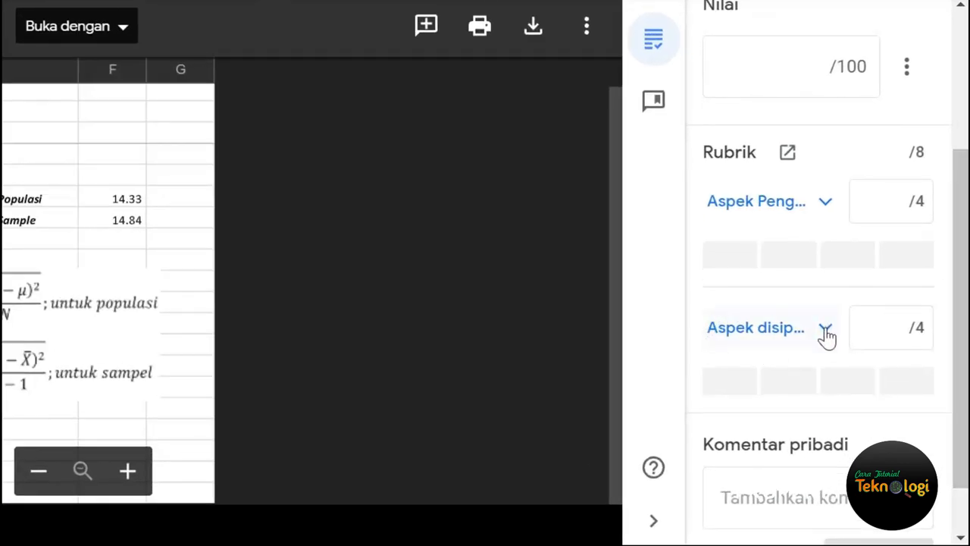
pyautogui.click(726, 396)
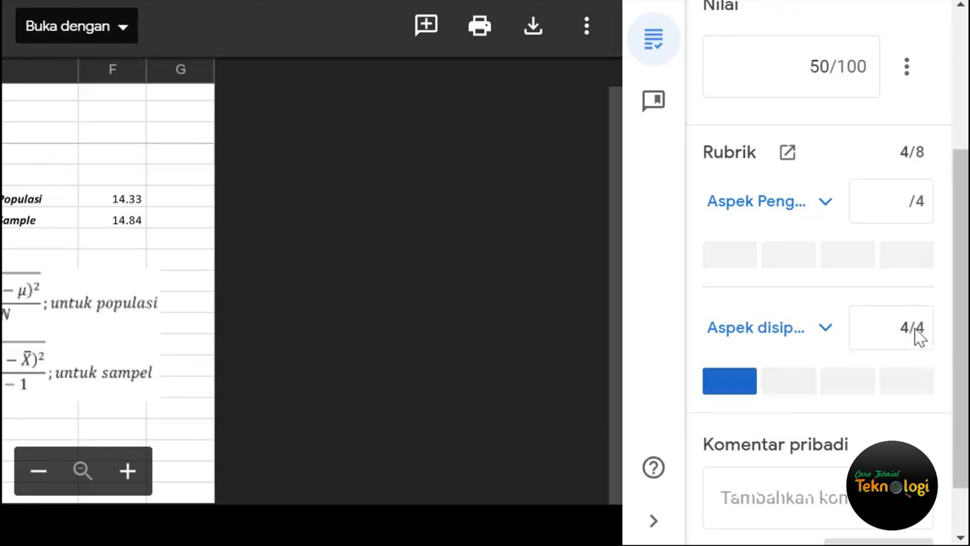
pyautogui.scroll(3, 934, 330)
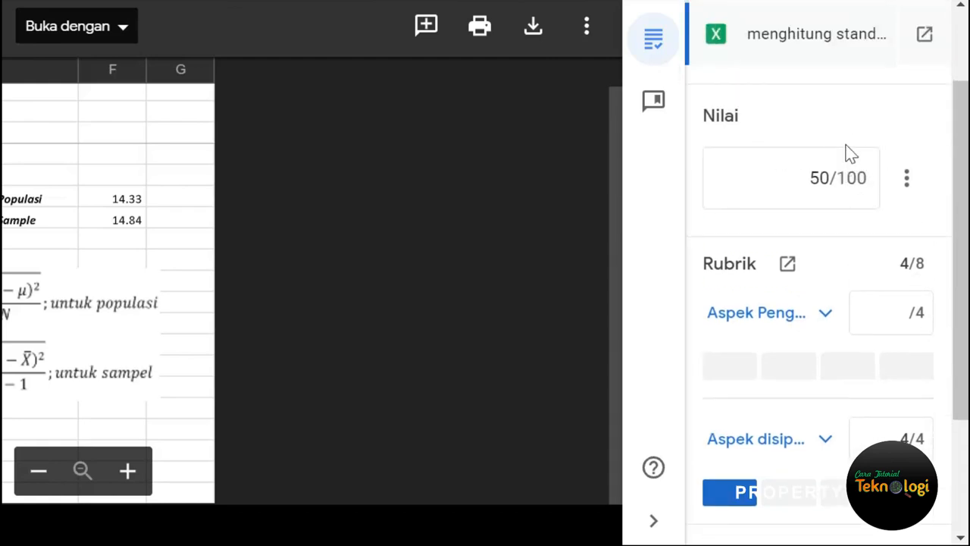
pyautogui.click(828, 317)
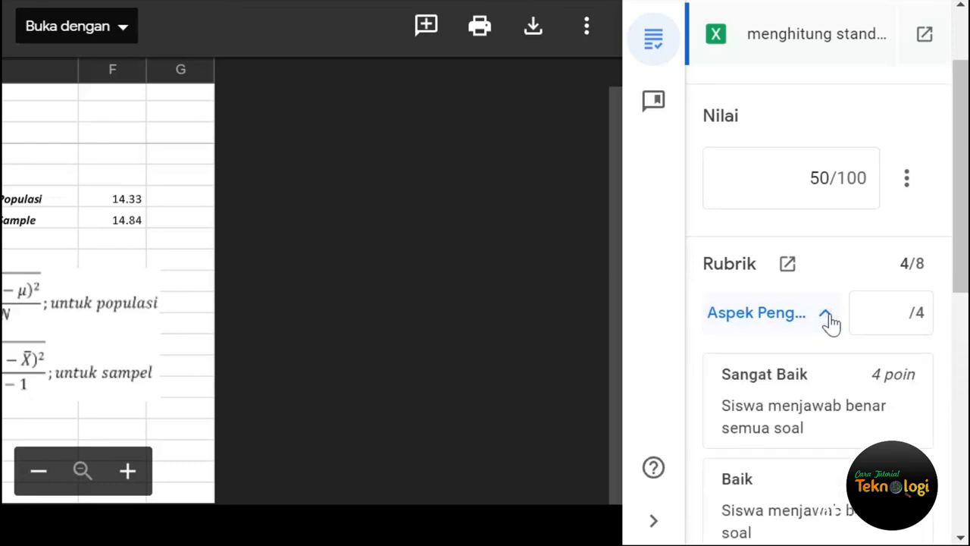
pyautogui.scroll(-2, 828, 322)
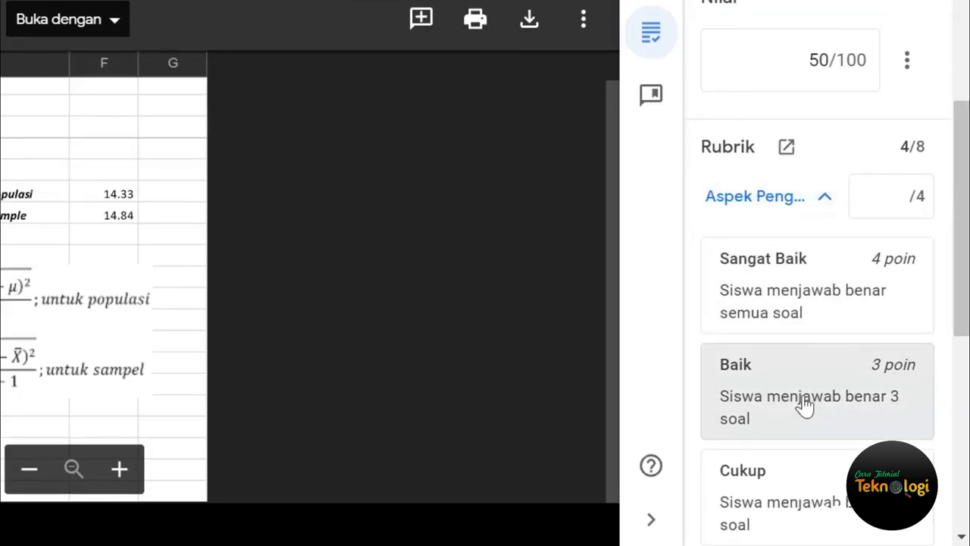
pyautogui.click(804, 407)
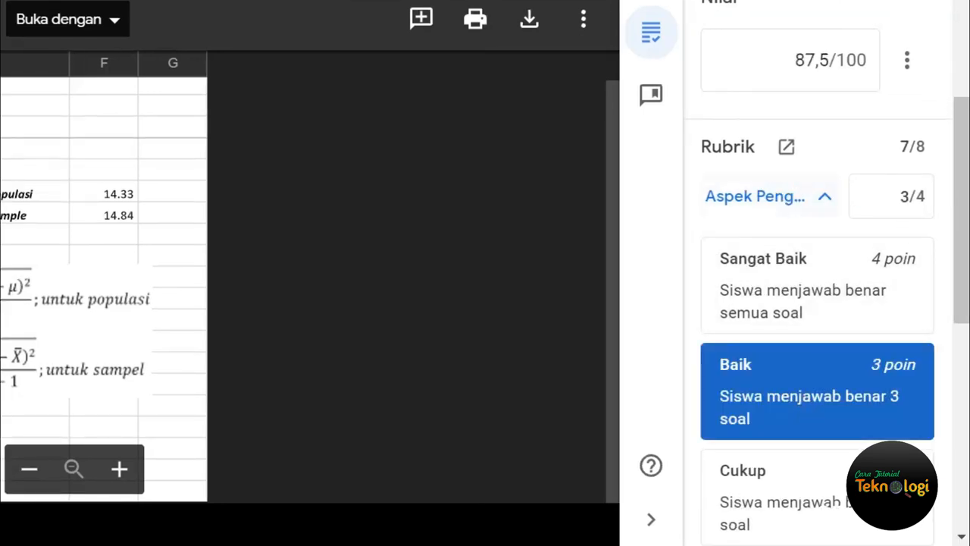
pyautogui.click(825, 198)
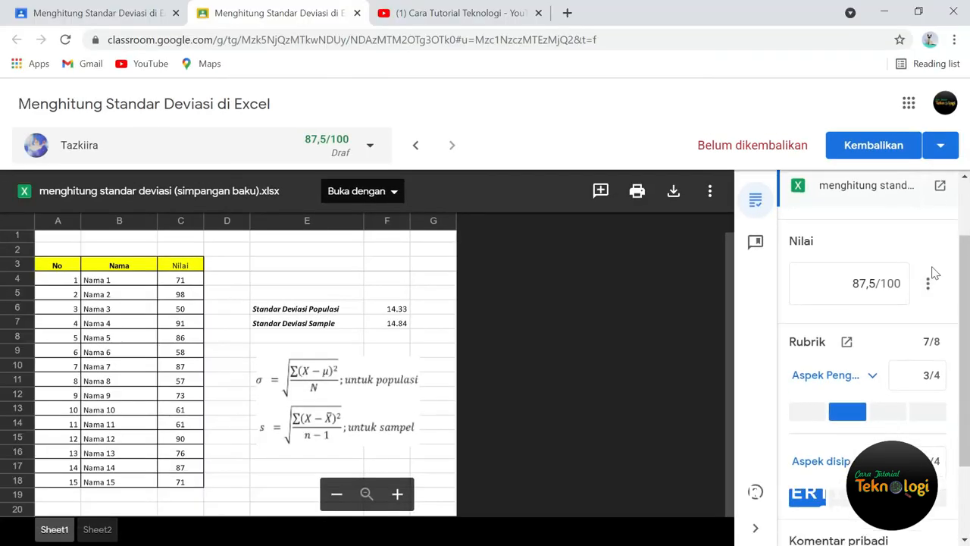
# Step: Return the graded assignment to the student and confirm the return
pyautogui.scroll(-2, 932, 273)
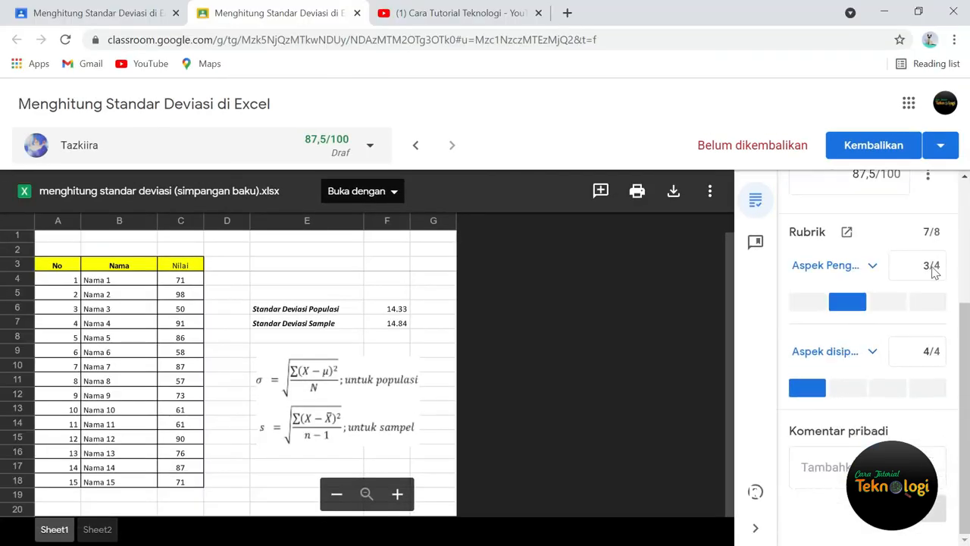
pyautogui.click(870, 152)
pyautogui.click(661, 373)
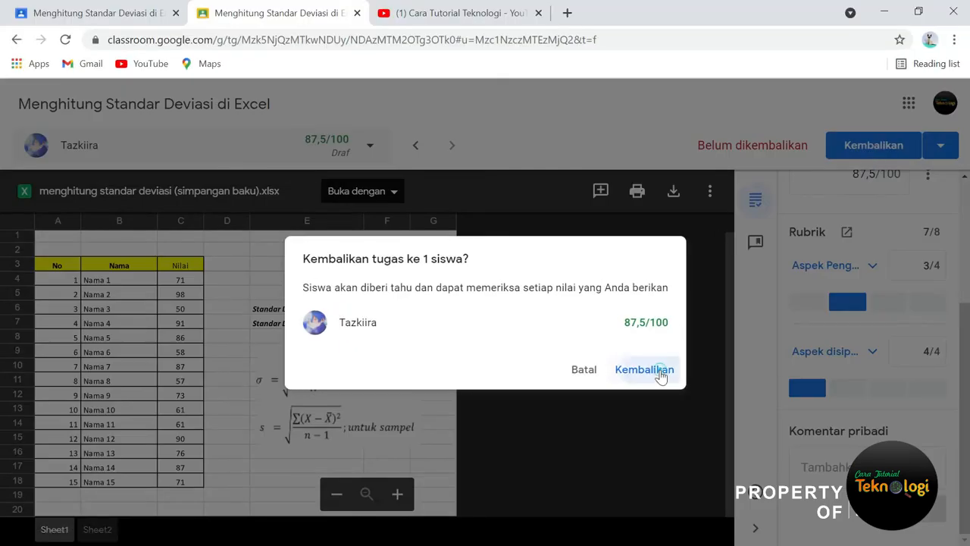
# Step: Switch to the student's Classroom window and review the returned grade and the level awarded for each rubric criterion
pyautogui.hotkey('alt', 'Tab')
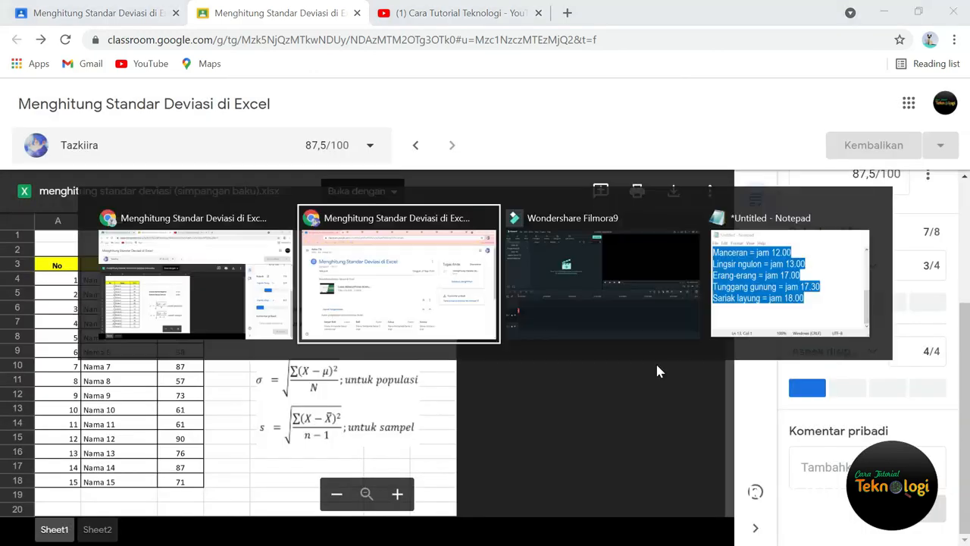
pyautogui.scroll(-2, 402, 360)
pyautogui.scroll(-1, 389, 422)
pyautogui.scroll(5, 389, 427)
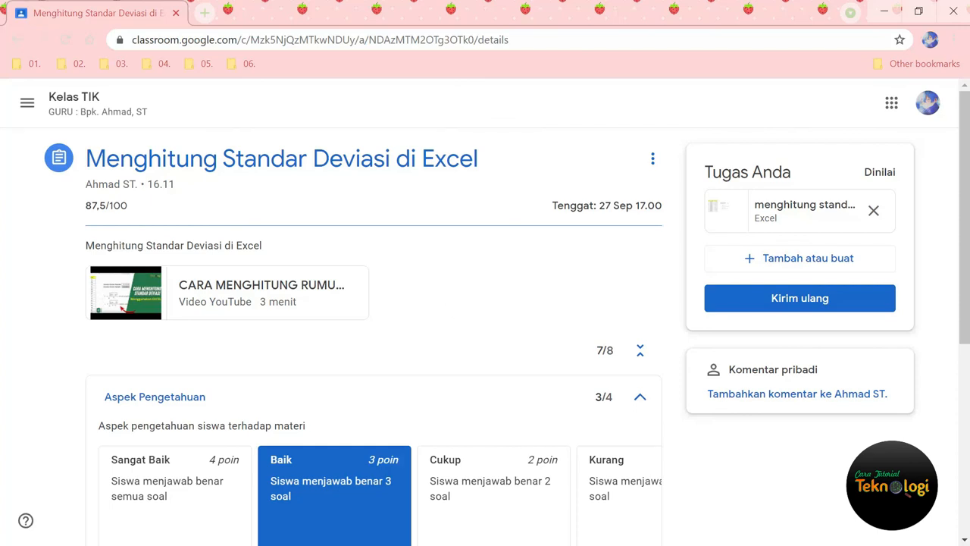
pyautogui.scroll(-3, 473, 364)
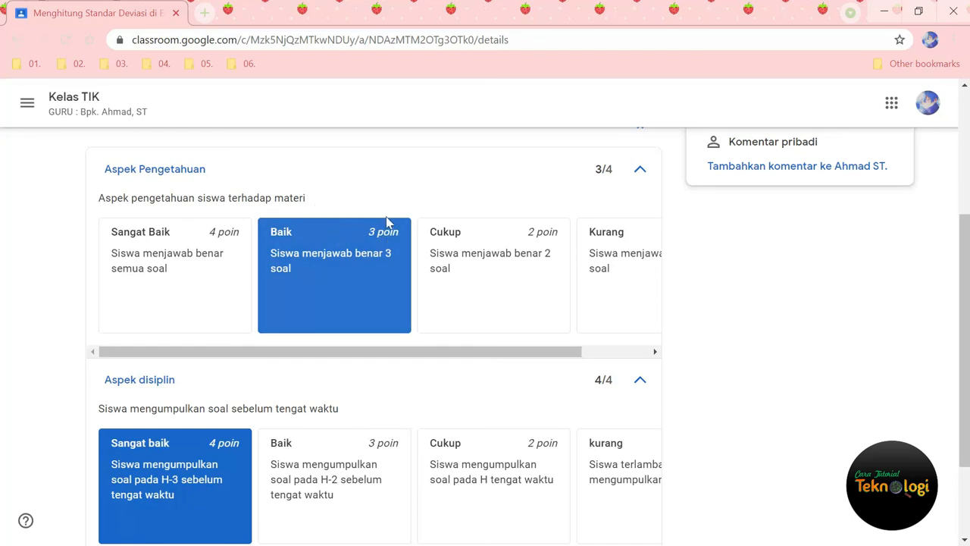
pyautogui.scroll(-2, 189, 402)
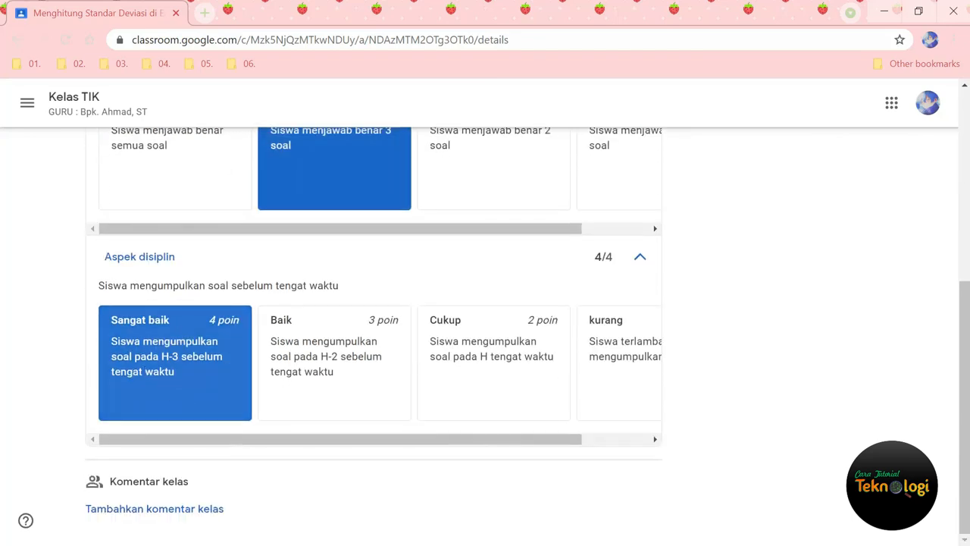
pyautogui.scroll(5, 151, 395)
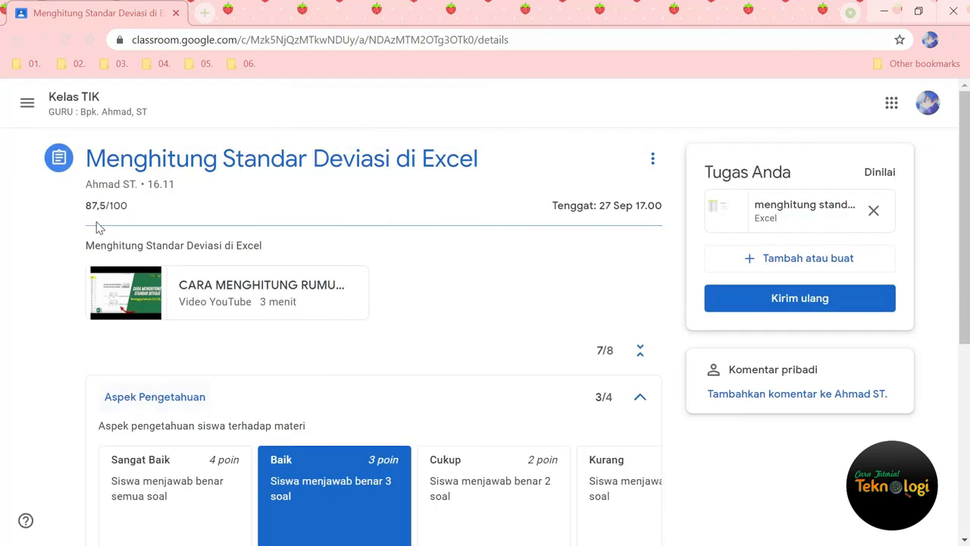